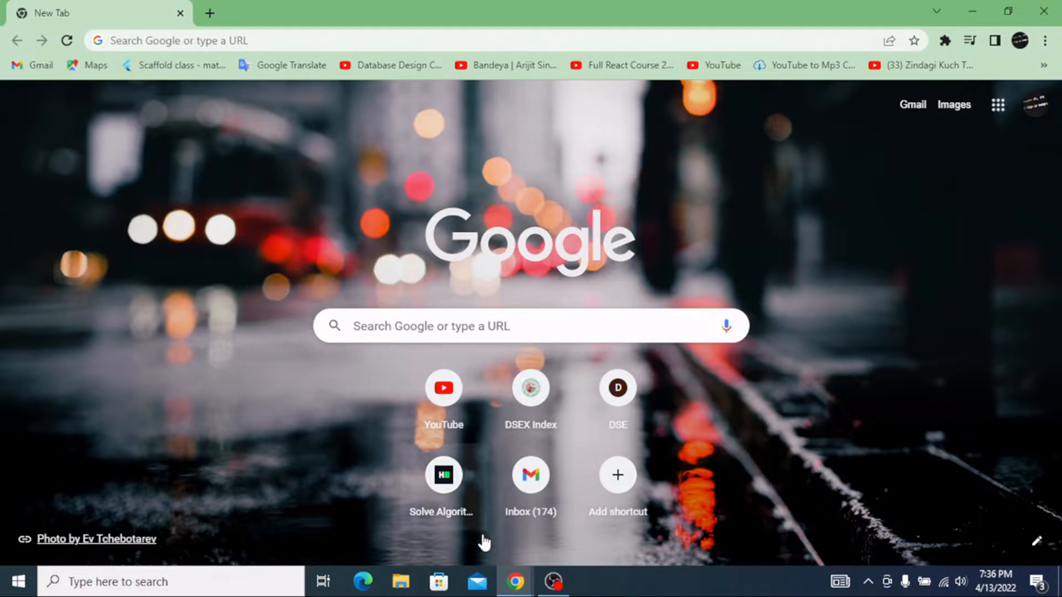
- Open File Explorer and browse to the Sample folder on the PROJECTS (E:) drive
click(402, 583)
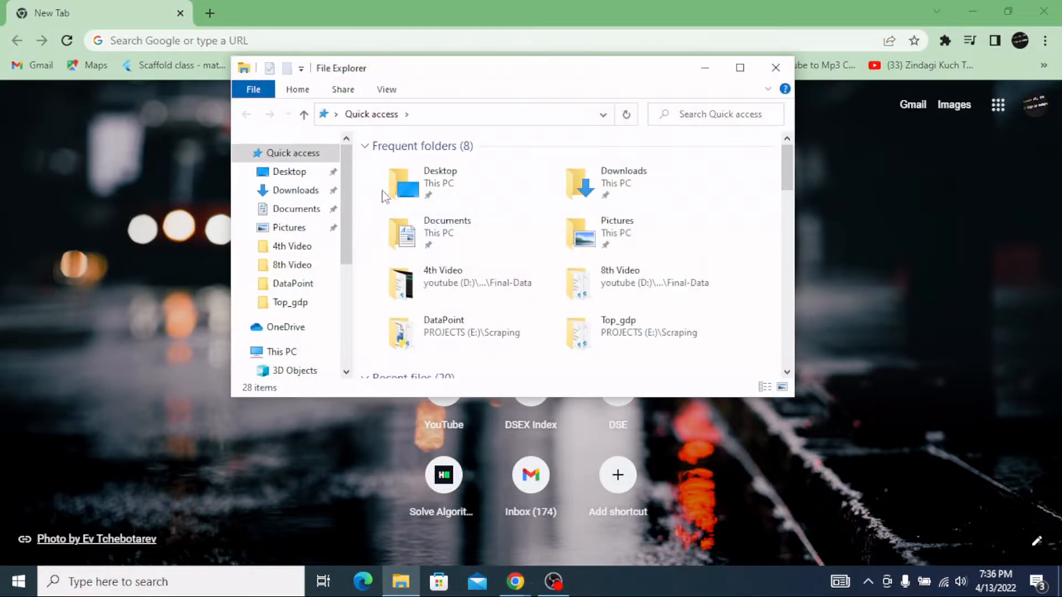
click(285, 352)
scroll(489, 320, down, 1)
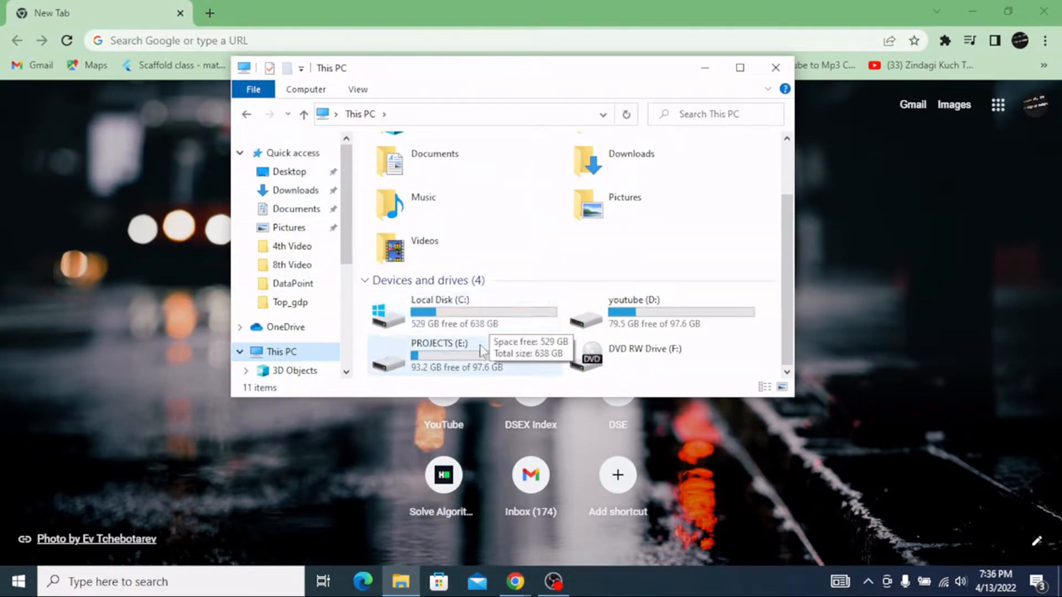
double_click(443, 348)
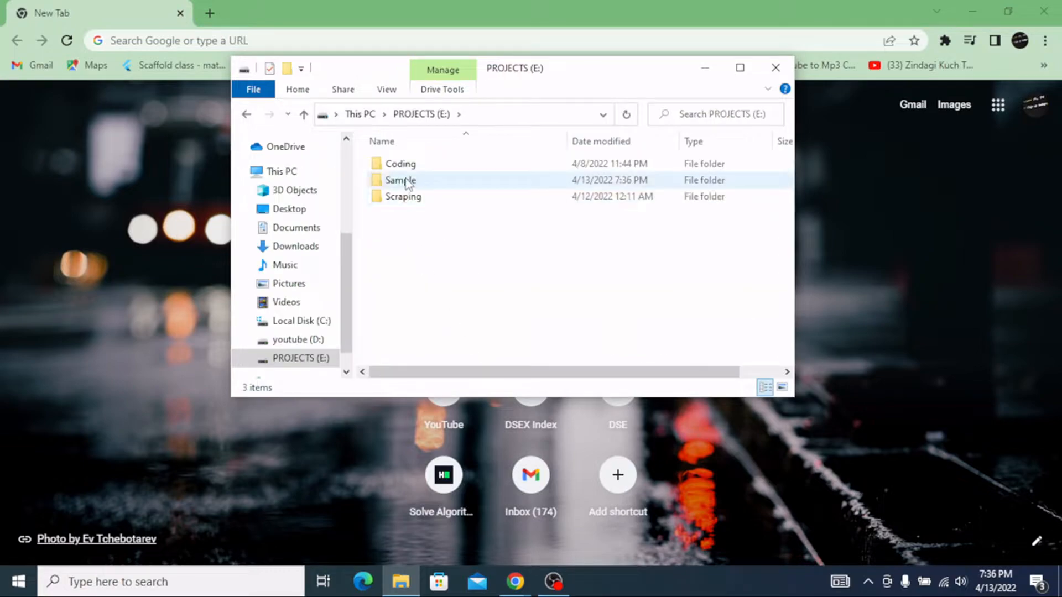
double_click(403, 181)
- Open the Sample folder in Visual Studio Code by running "code ." from a command prompt there, and close the Get Started page
click(527, 110)
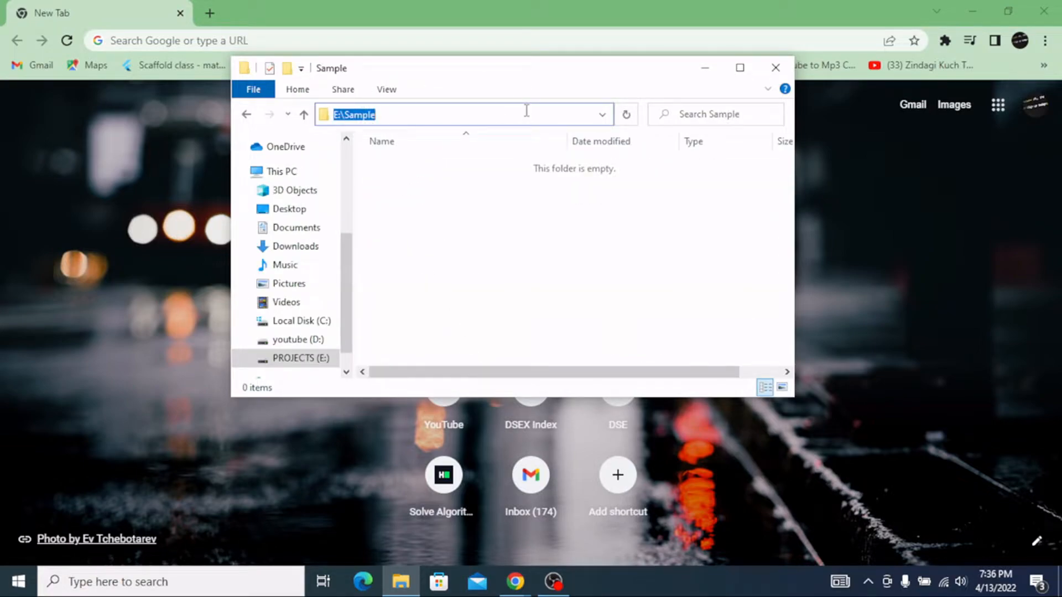
text(cmd)
key(Return)
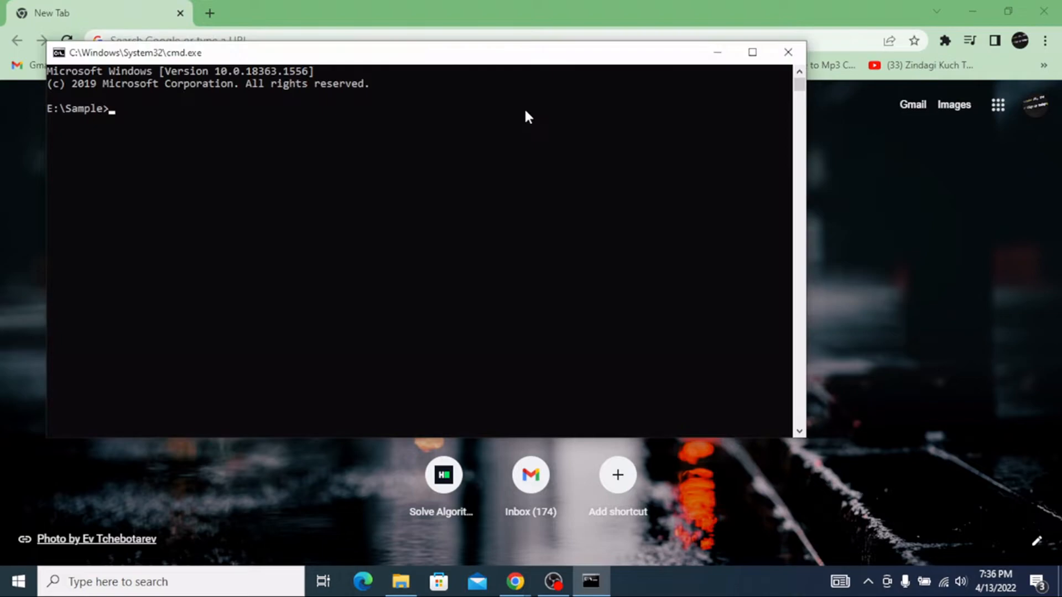
text(code .)
key(Return)
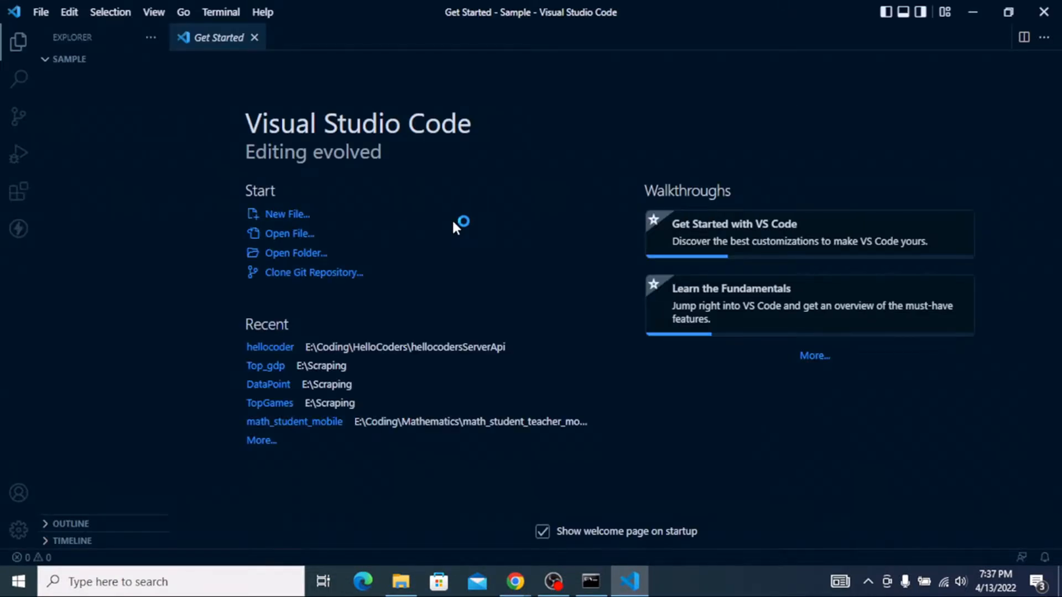
click(254, 38)
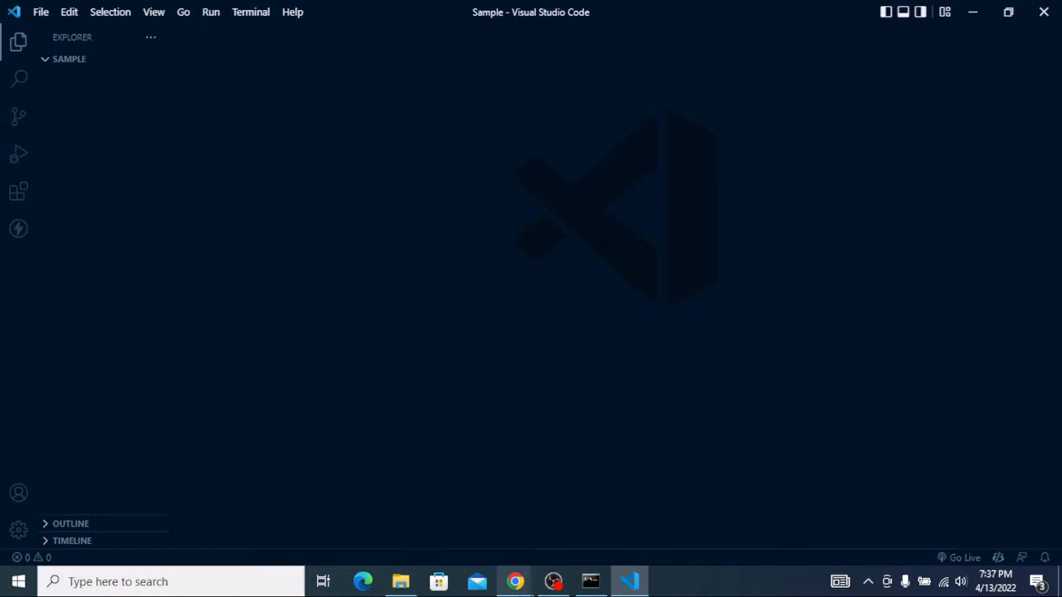
- Switch to Chrome, search Google for "firebase" and open the official Firebase website
mouse_move(515, 581)
click(468, 498)
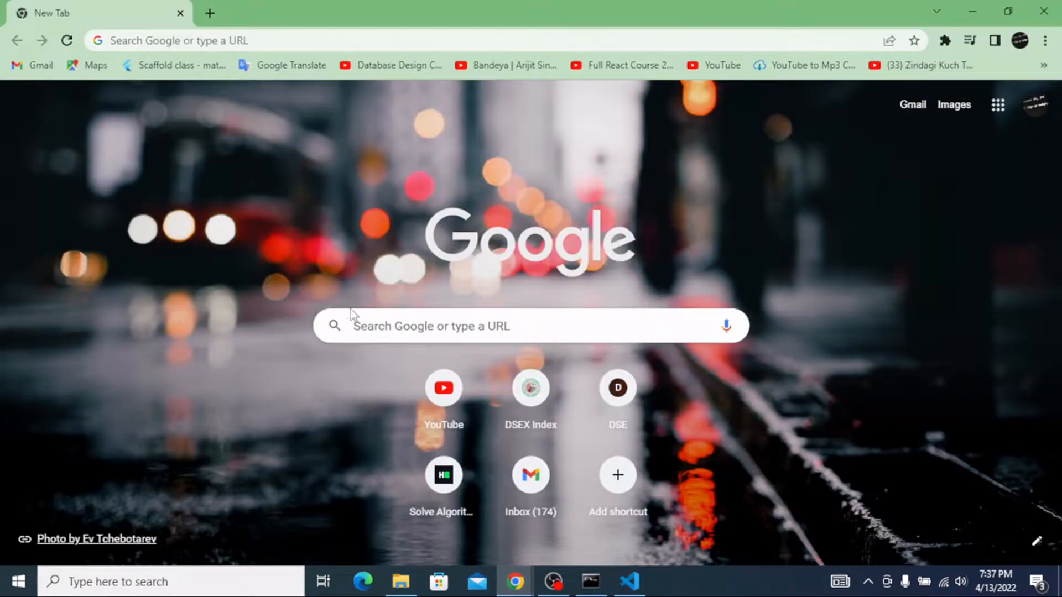
click(379, 326)
text(fire)
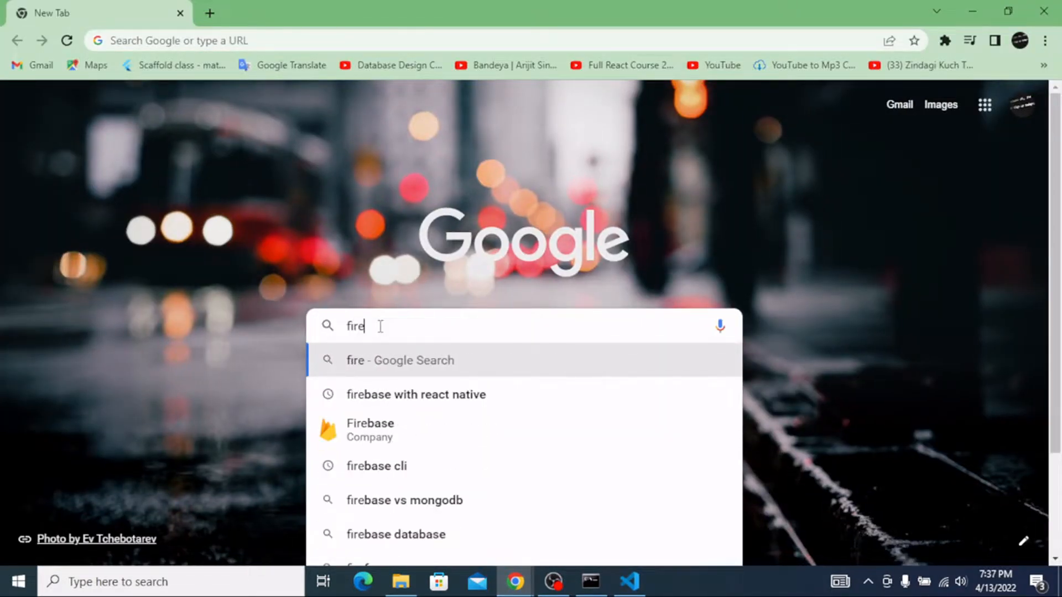
text(base)
key(Return)
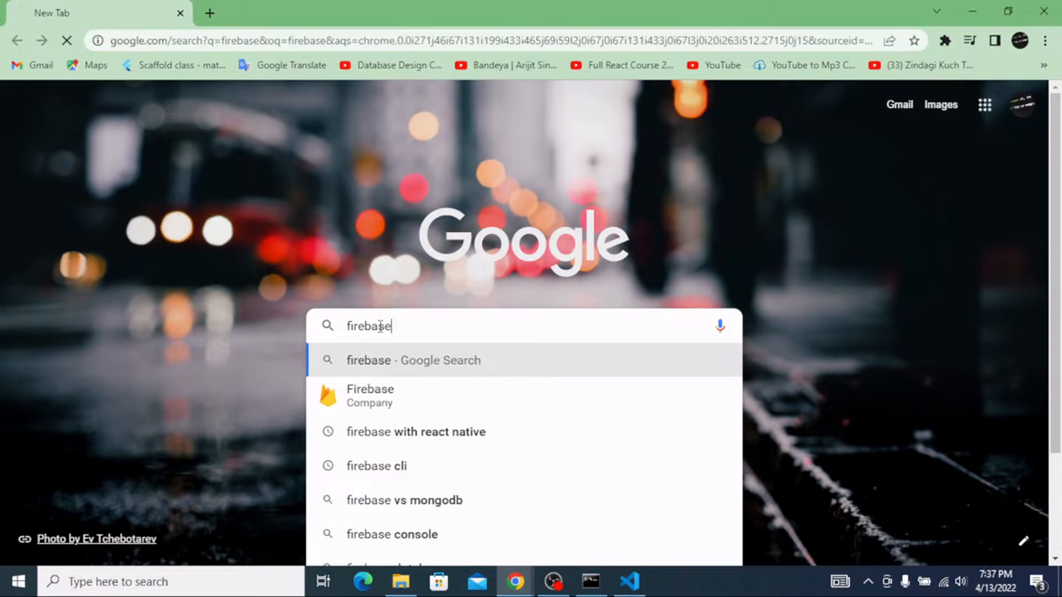
scroll(236, 260, down, 5)
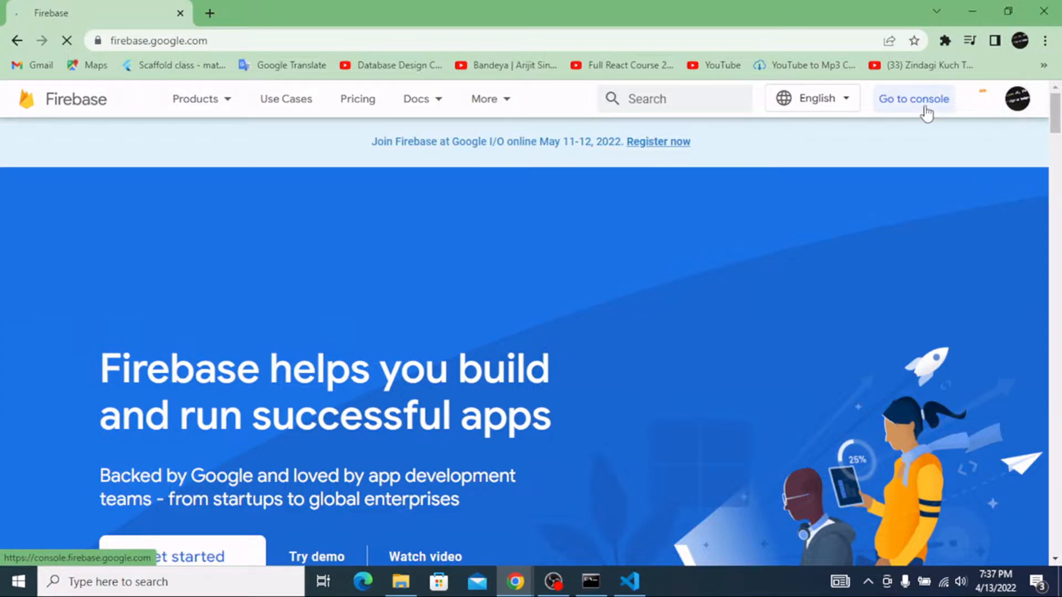
- Switch the Firebase site to the second Google account and go to the Firebase console
click(1011, 102)
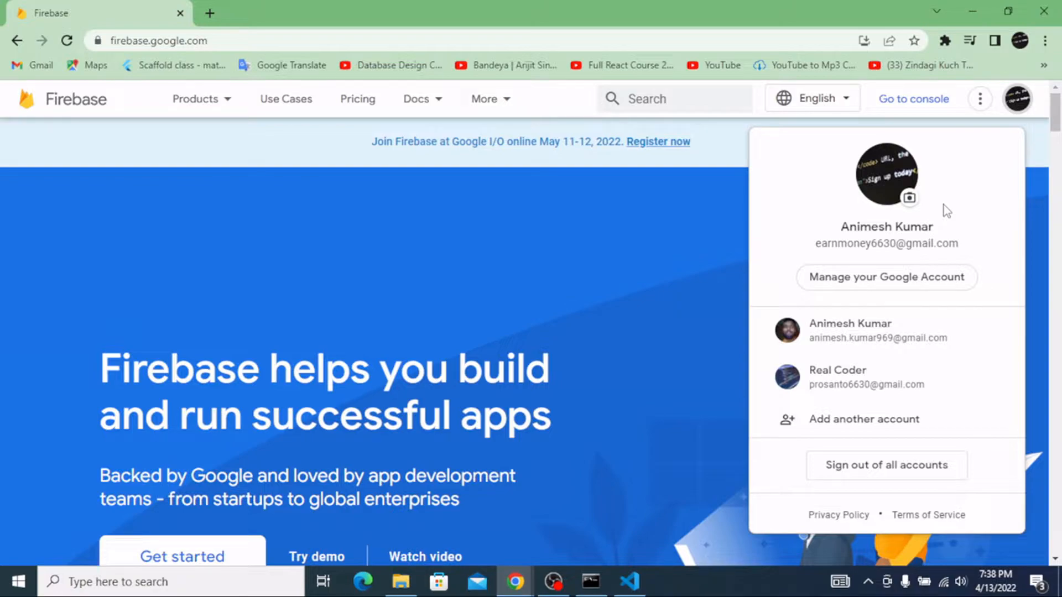
click(844, 338)
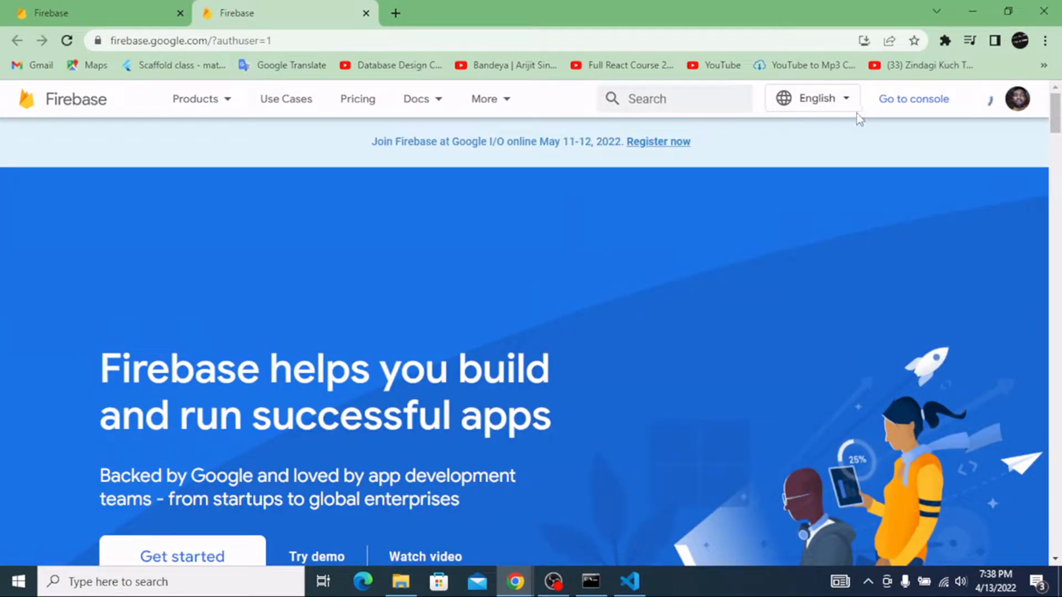
click(901, 100)
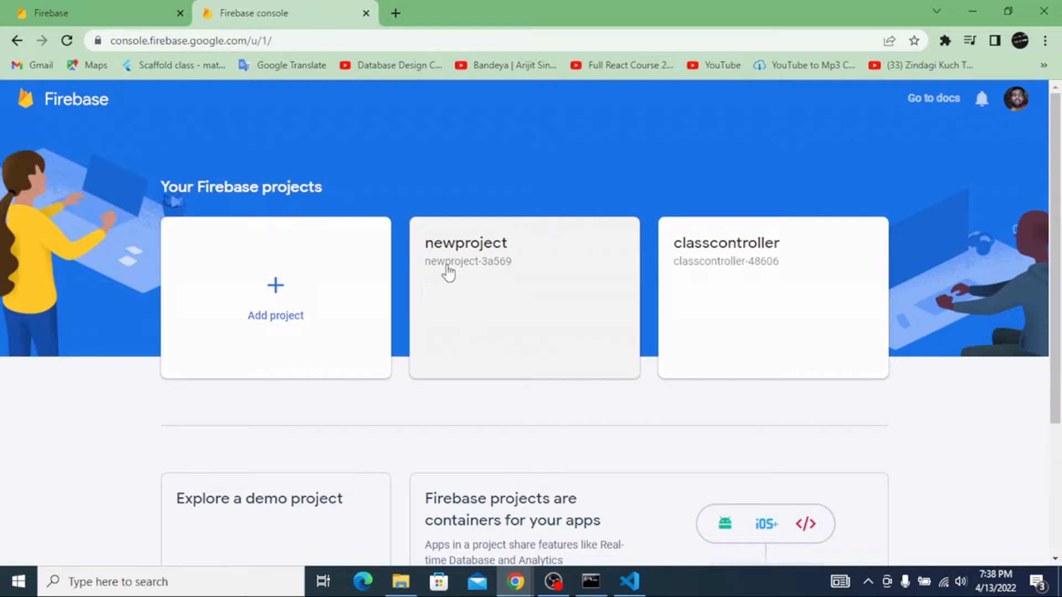
- Start a new Firebase project named "sample" and keep Google Analytics enabled for it
click(290, 300)
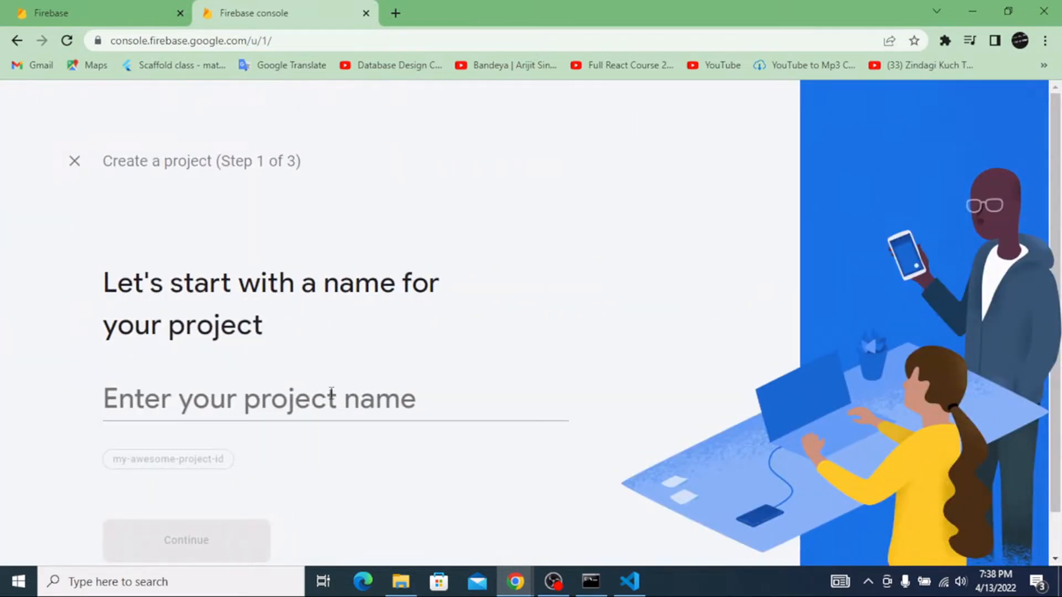
text(sample)
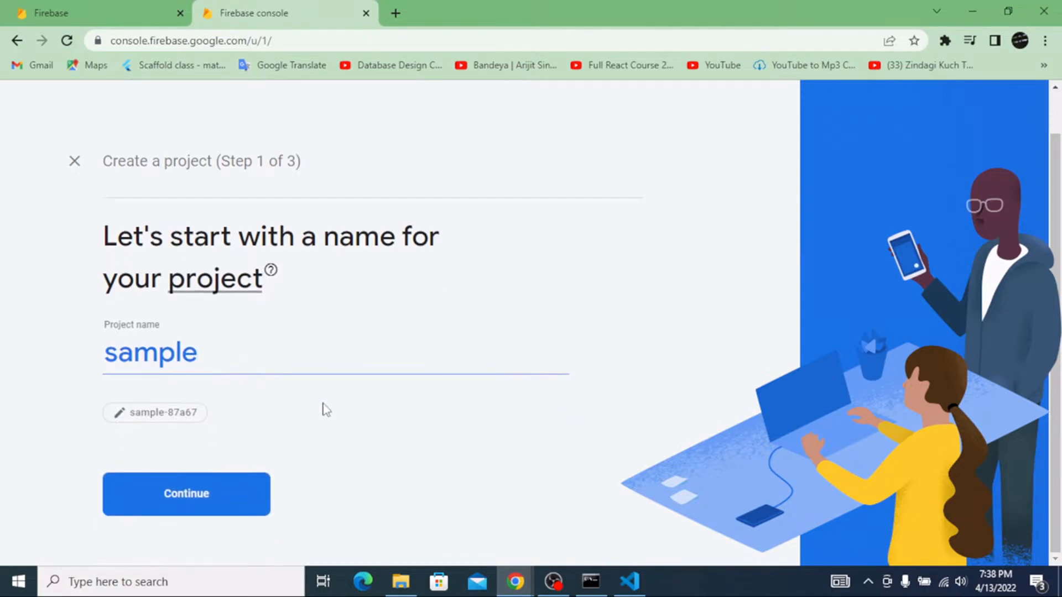
click(244, 489)
scroll(394, 390, down, 3)
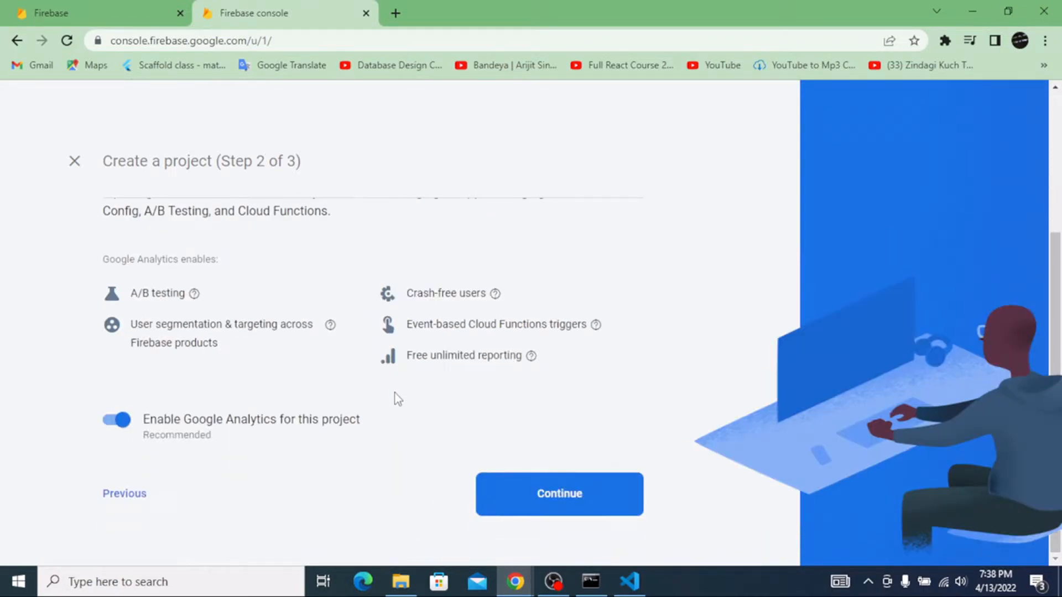
click(526, 495)
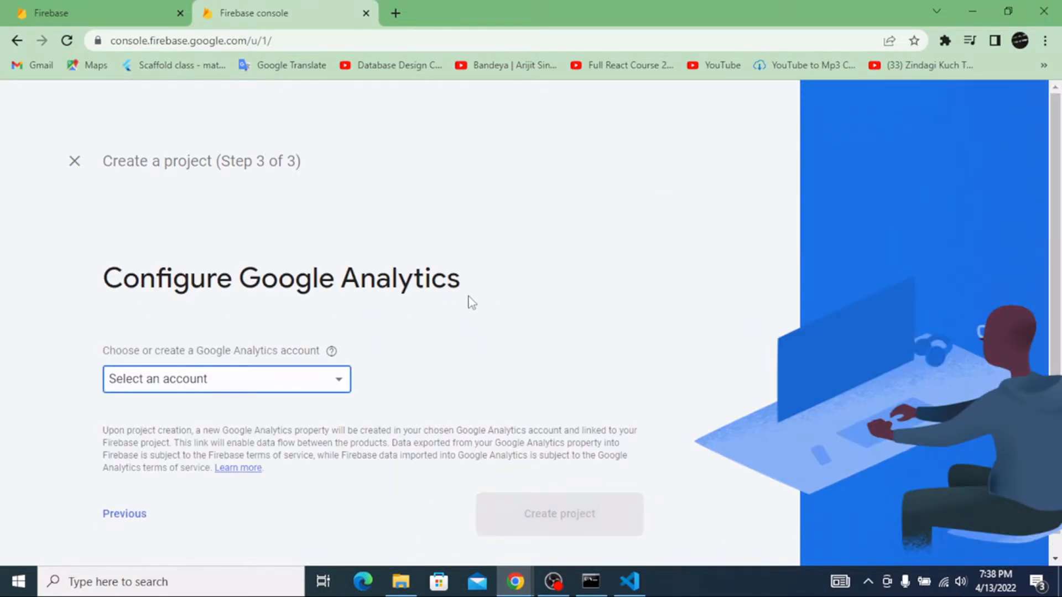
- Choose Default Account for Firebase as the Analytics account, create the project and continue to its overview
click(296, 386)
click(237, 382)
scroll(526, 528, down, 2)
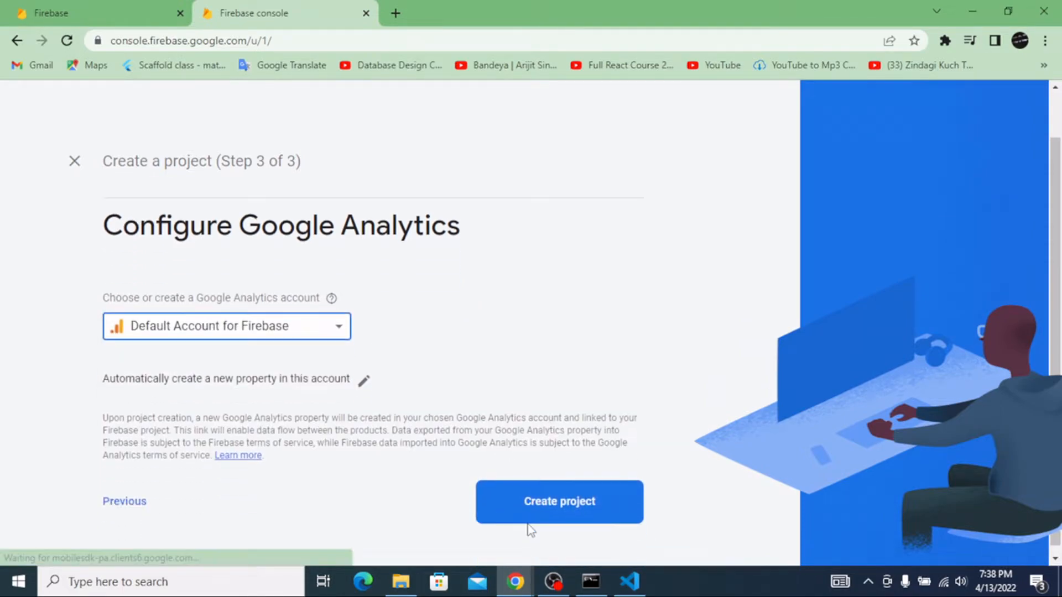
click(540, 506)
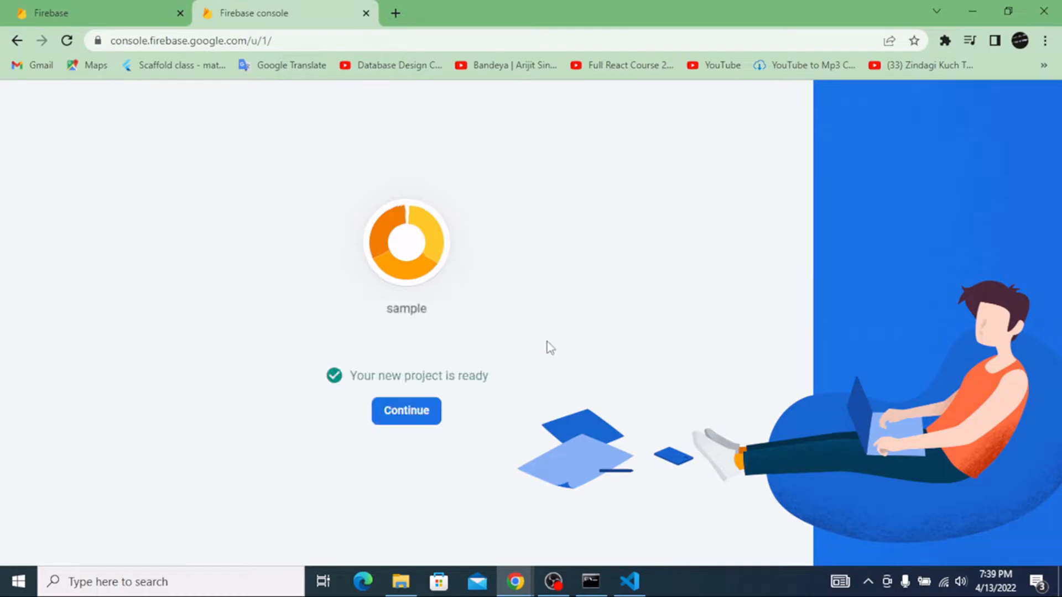
click(399, 413)
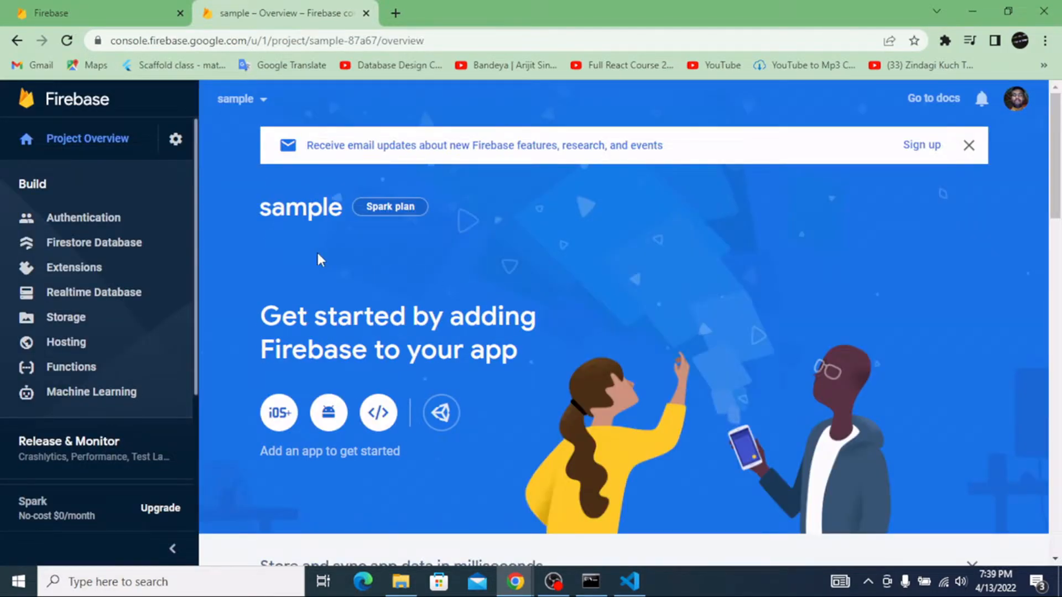
- Start the Firebase Hosting setup for the project and copy the Firebase CLI install command
click(78, 348)
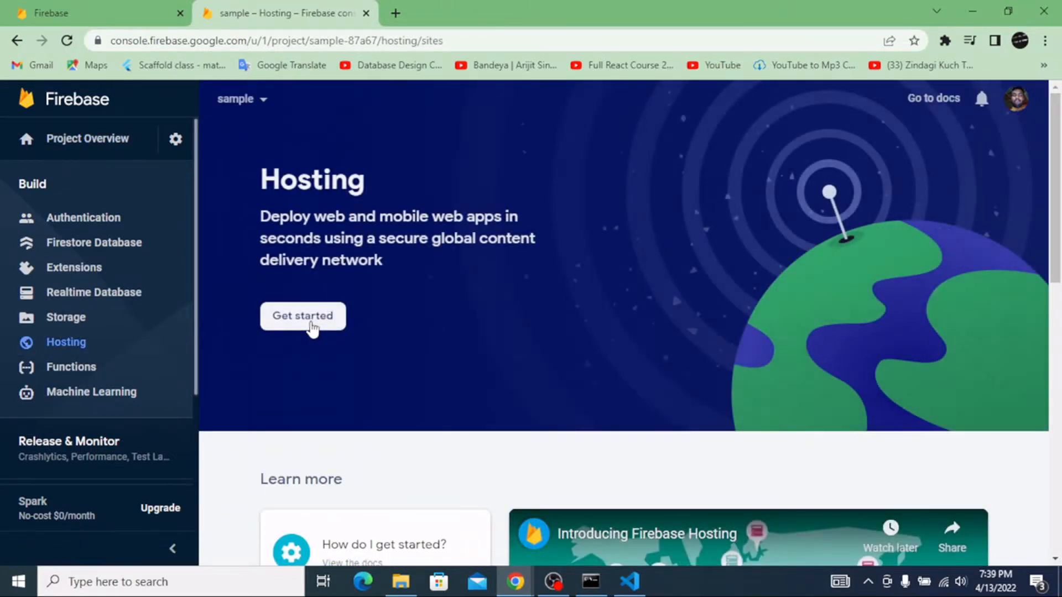
click(310, 323)
click(503, 304)
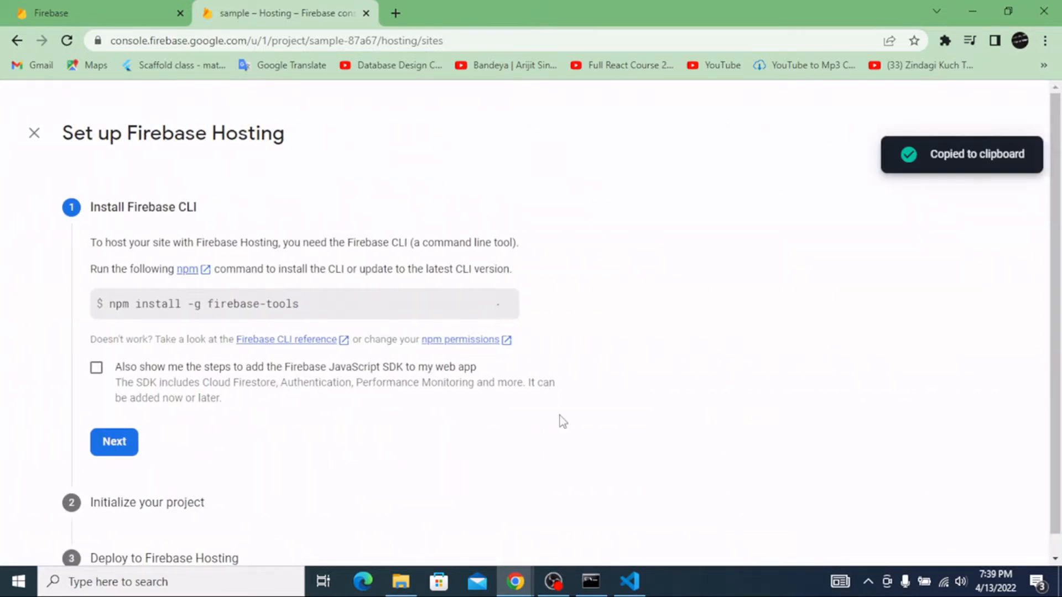
- Switch to Visual Studio Code and open a new terminal in the Sample folder
click(626, 583)
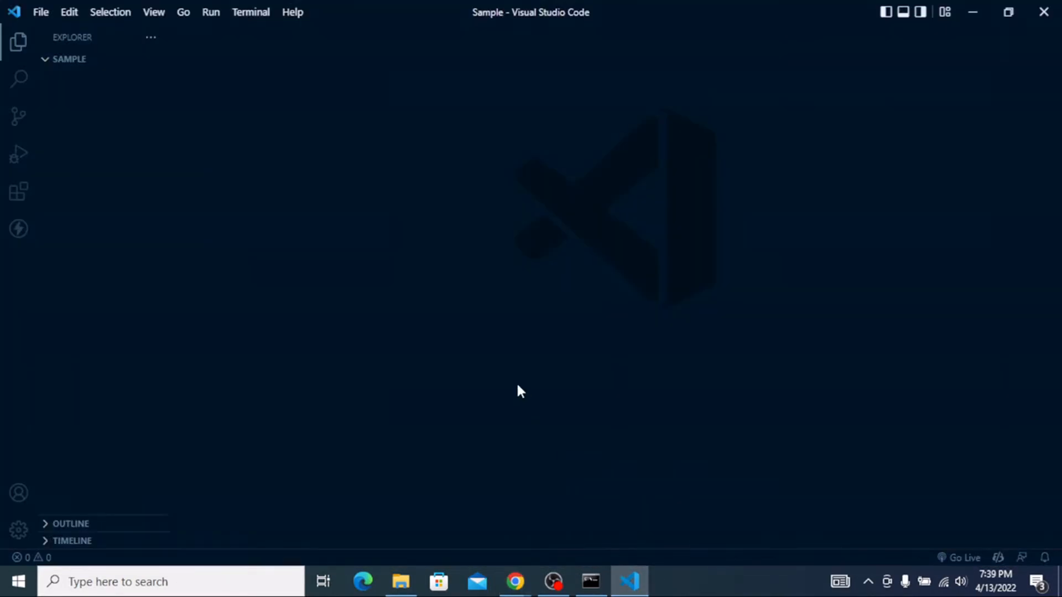
click(241, 11)
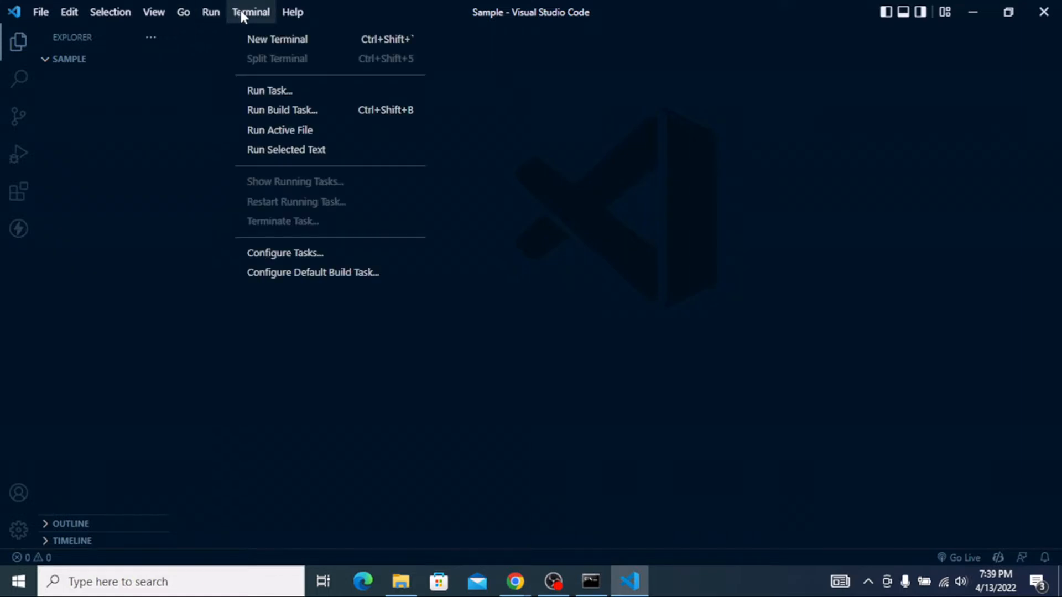
click(257, 38)
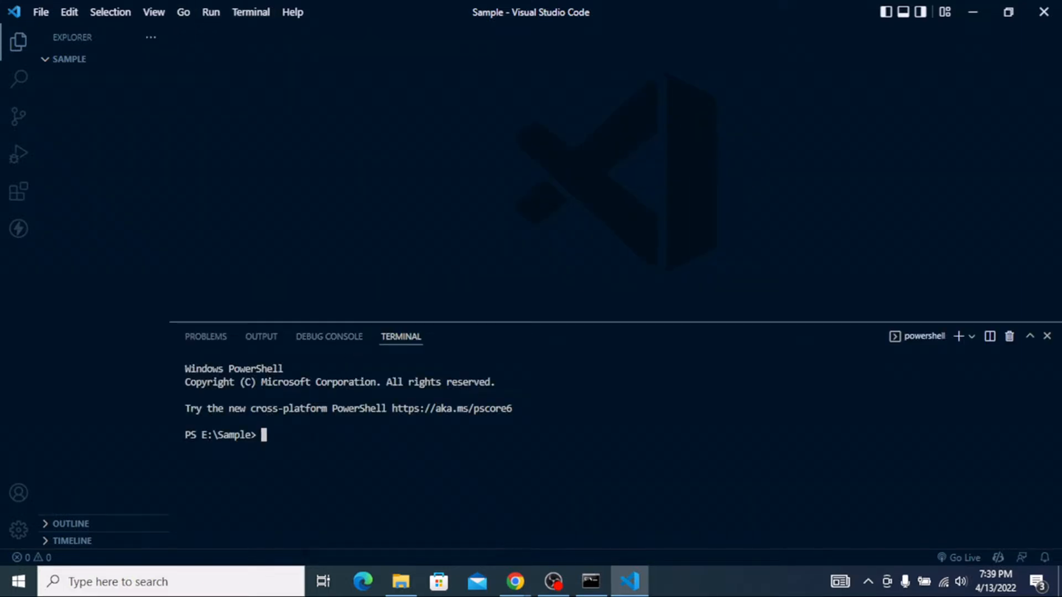
key(ctrl+v)
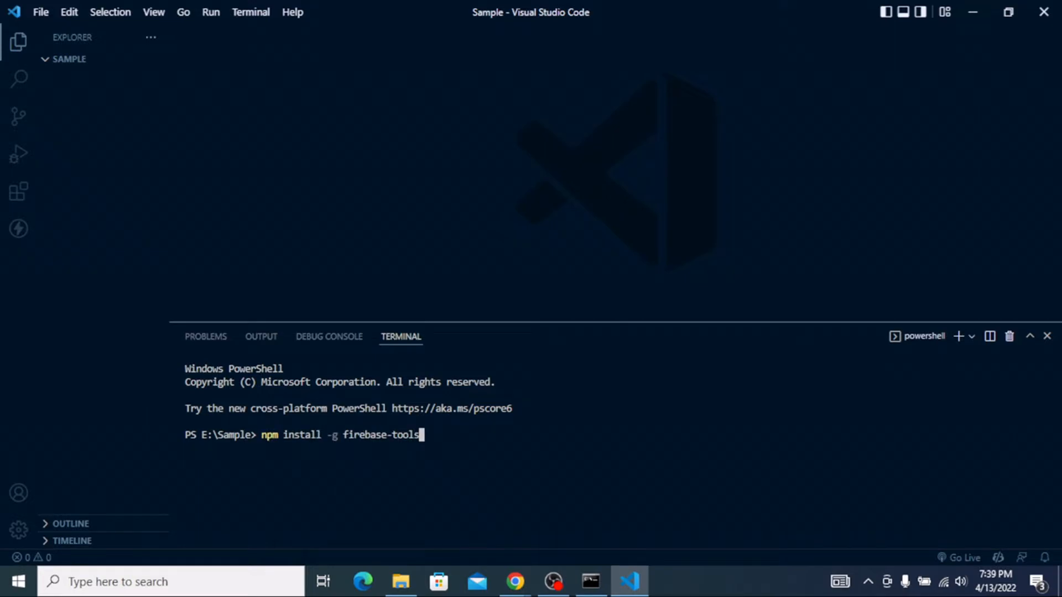
key(BackSpace)
key(BackSpace)
key(BackSpace)
key(BackSpace)
key(BackSpace)
key(BackSpace)
key(BackSpace)
key(BackSpace)
key(BackSpace)
key(BackSpace)
key(BackSpace)
key(BackSpace)
key(BackSpace)
key(BackSpace)
key(BackSpace)
key(BackSpace)
key(BackSpace)
key(BackSpace)
key(BackSpace)
key(BackSpace)
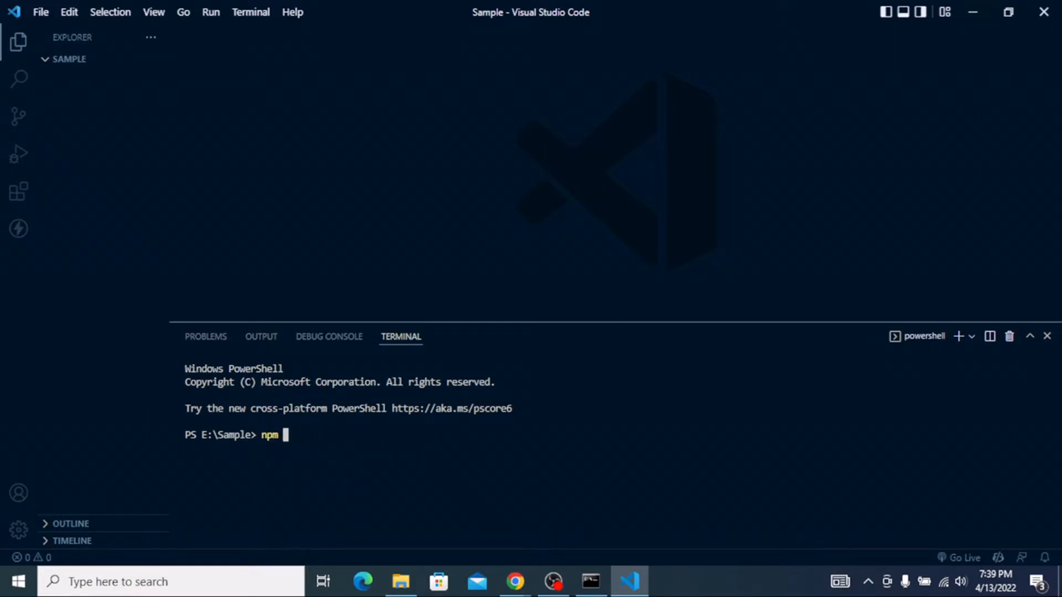
text(init)
key(Return)
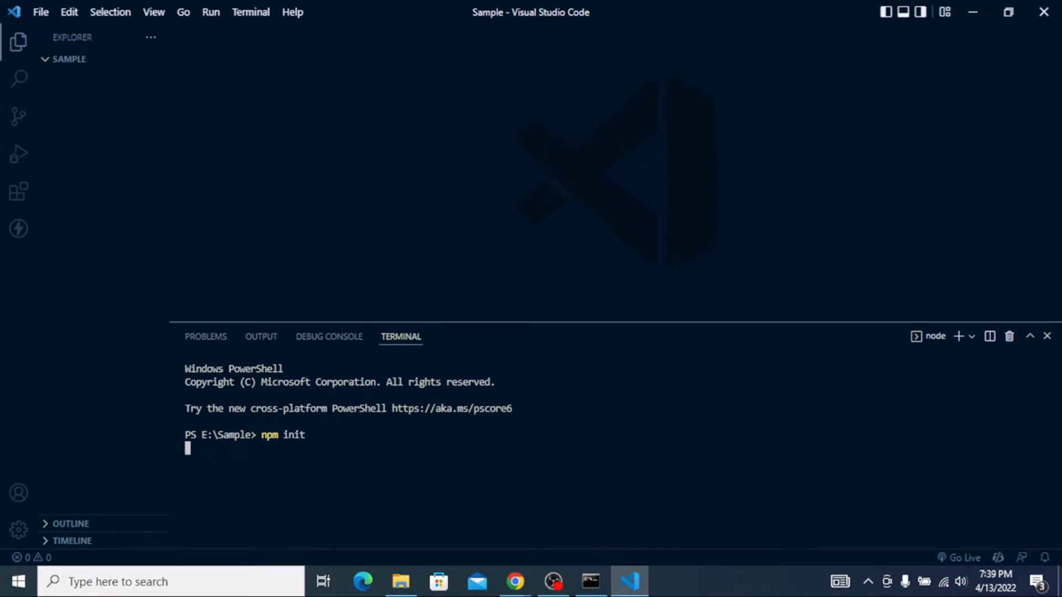
key(ctrl+c)
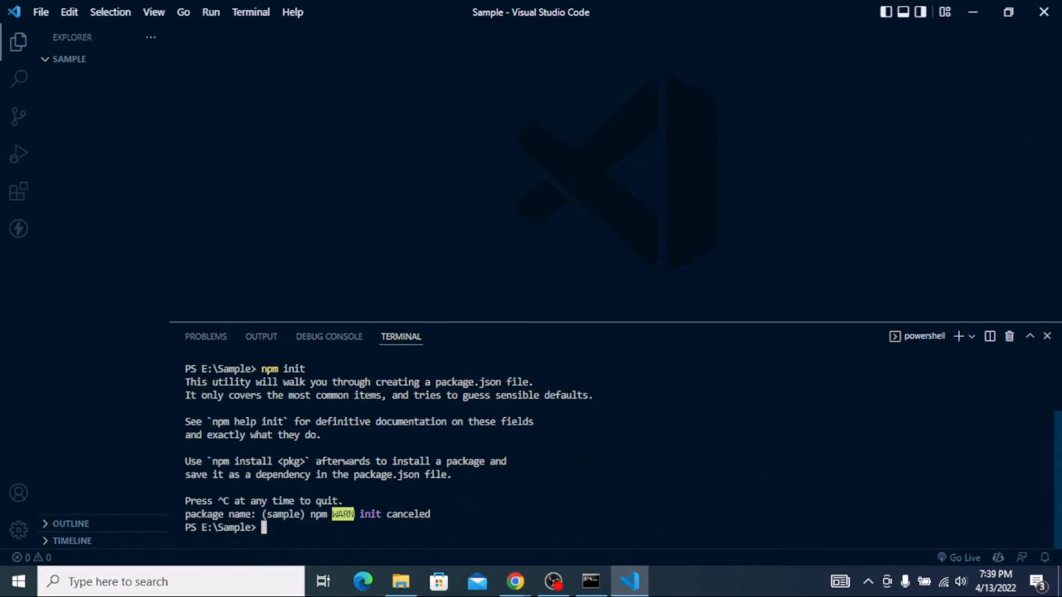
- Create a package.json with default settings in the Sample folder by running "npm init -y"
key(Up)
text(-y)
key(Return)
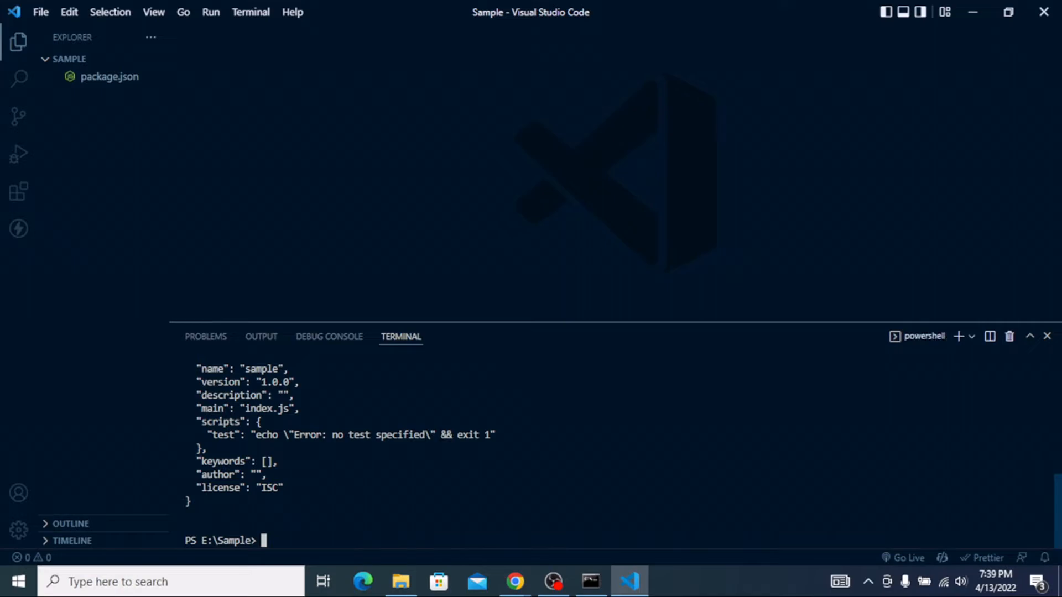
- Create a new file named index.html in the root of the Sample folder
click(137, 106)
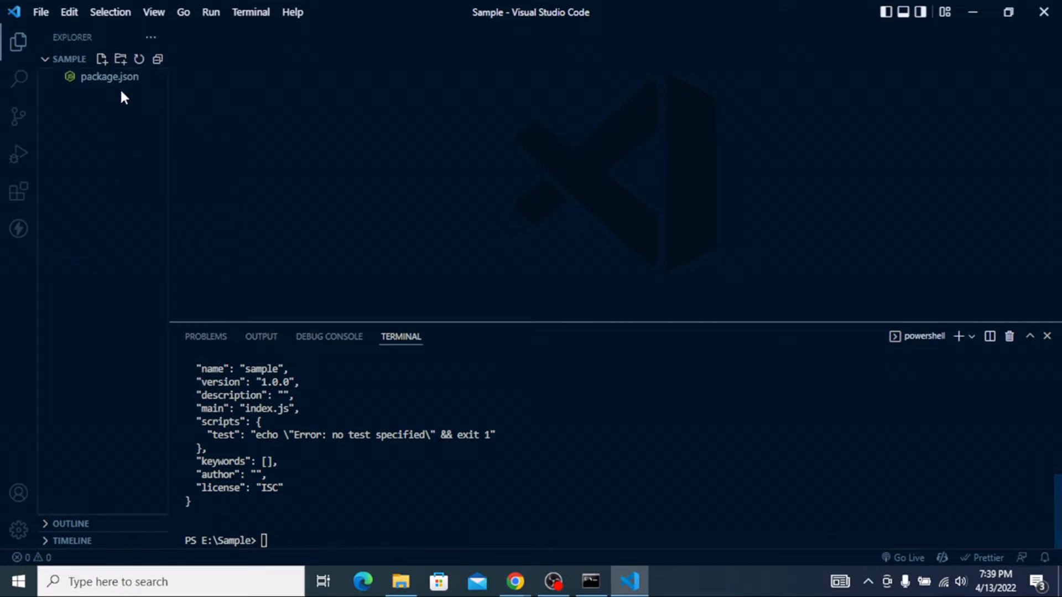
click(101, 60)
text(i)
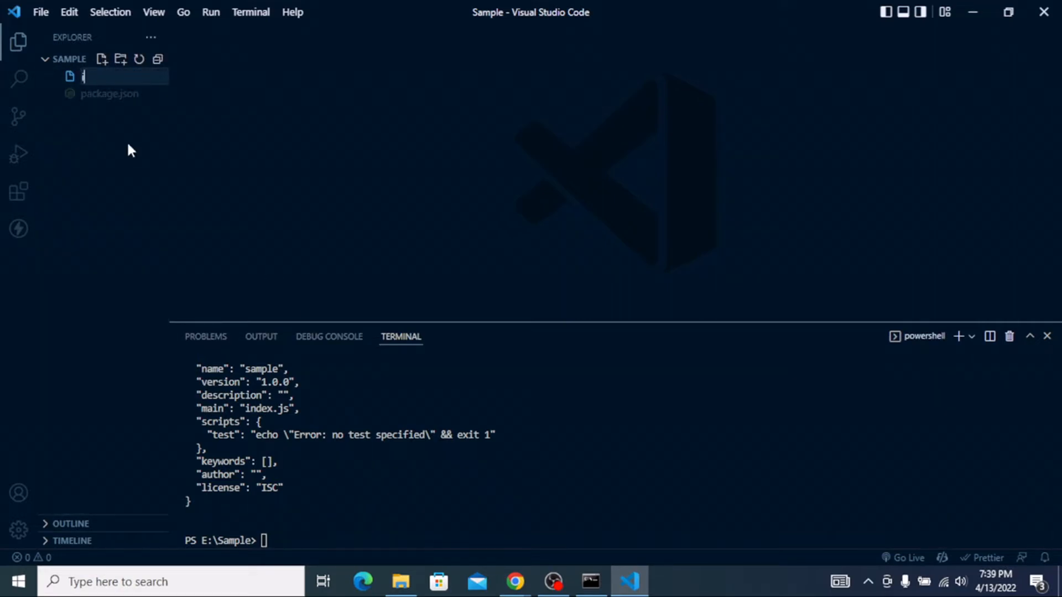
text(ndex.html)
key(Return)
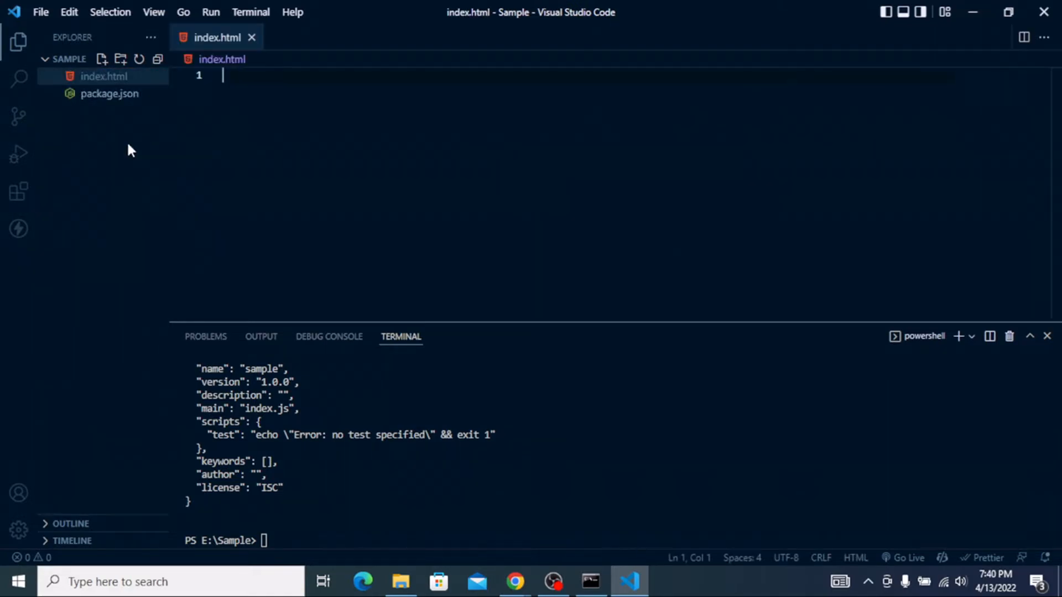
- Fill index.html with the HTML5 boilerplate and add an h1 heading reading "Successfully Deployed" in the body
text(!)
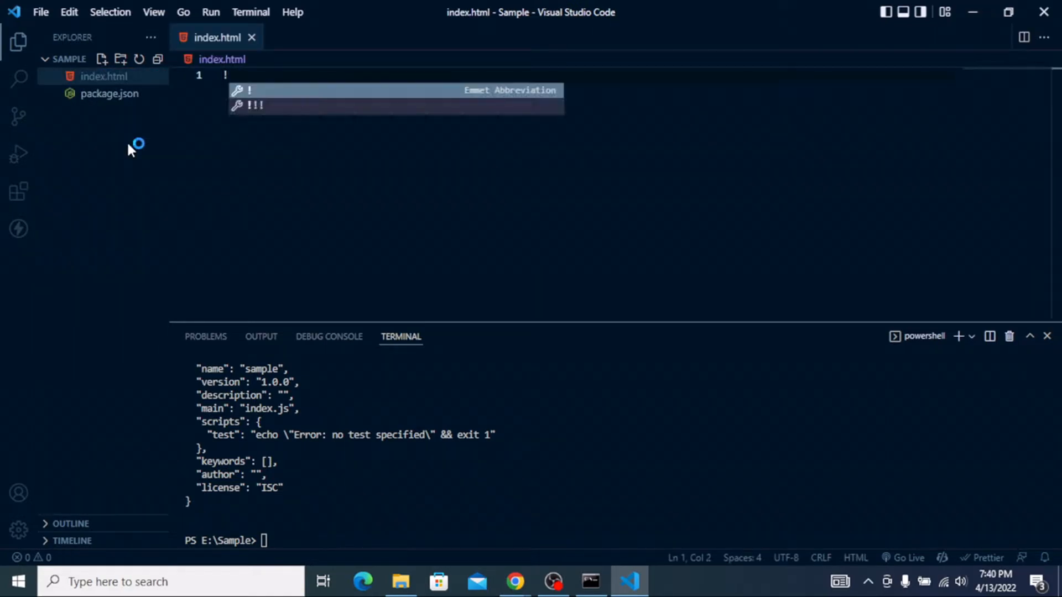
key(Tab)
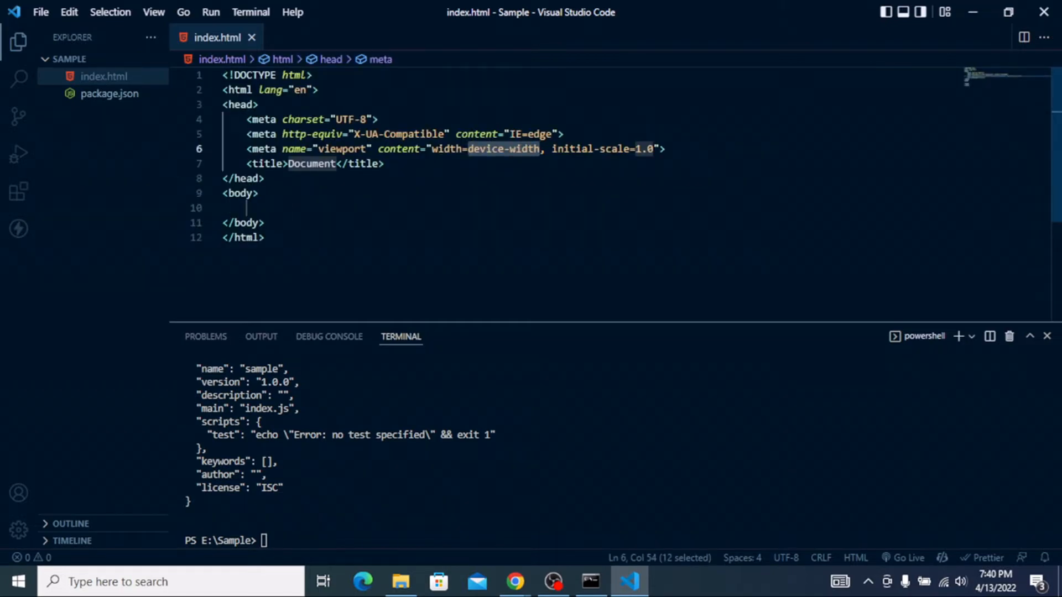
click(246, 207)
text(<)
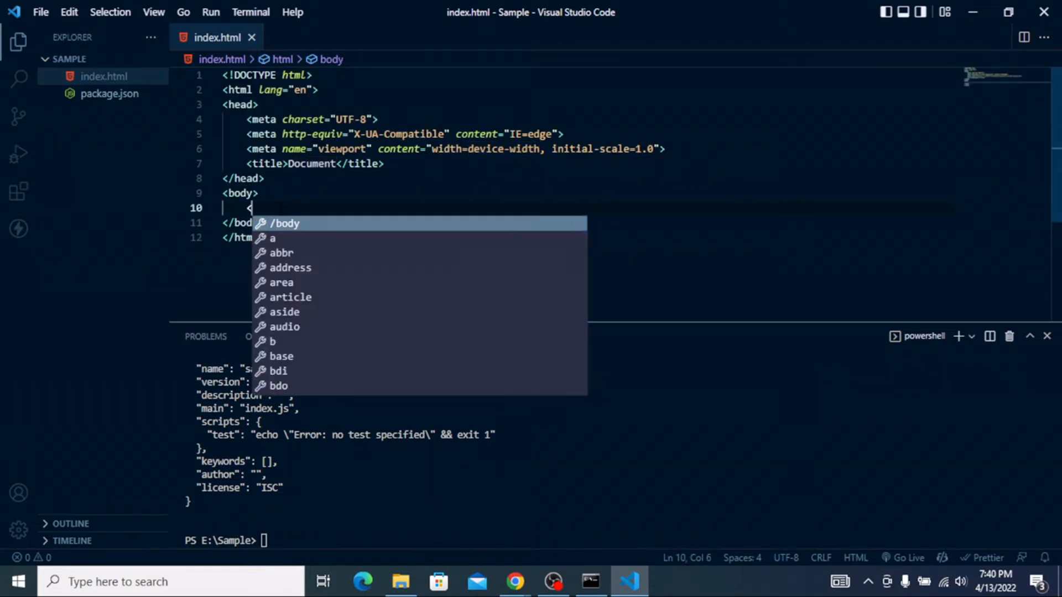
text(1>)
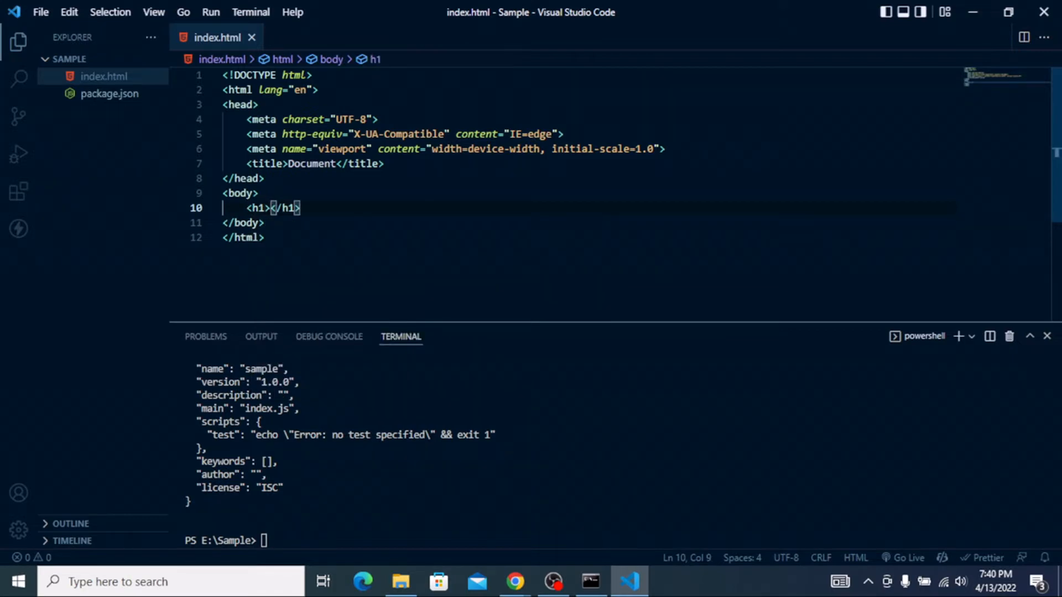
text(Successf)
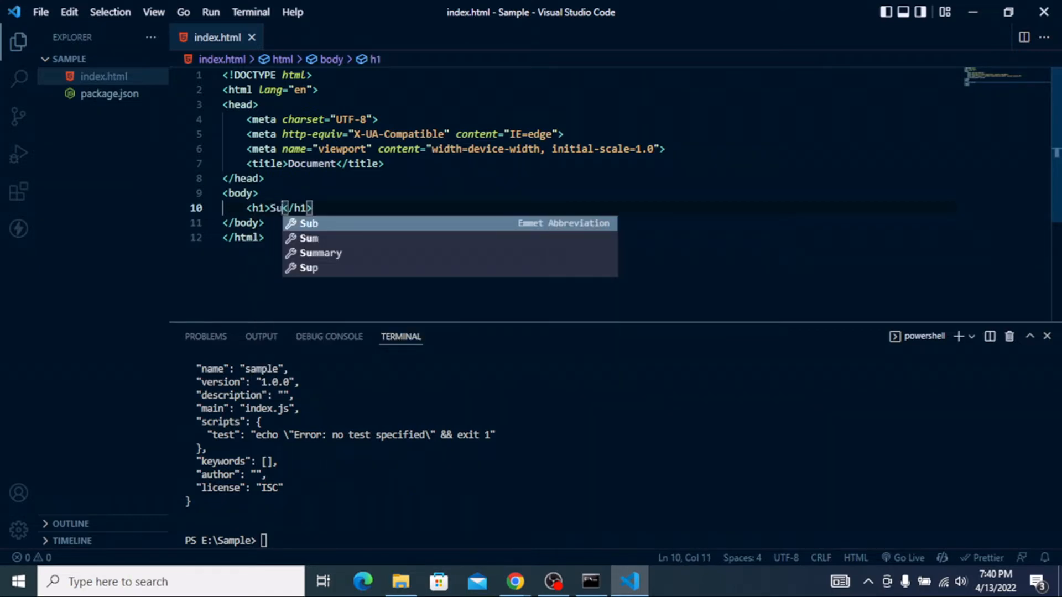
text(ully )
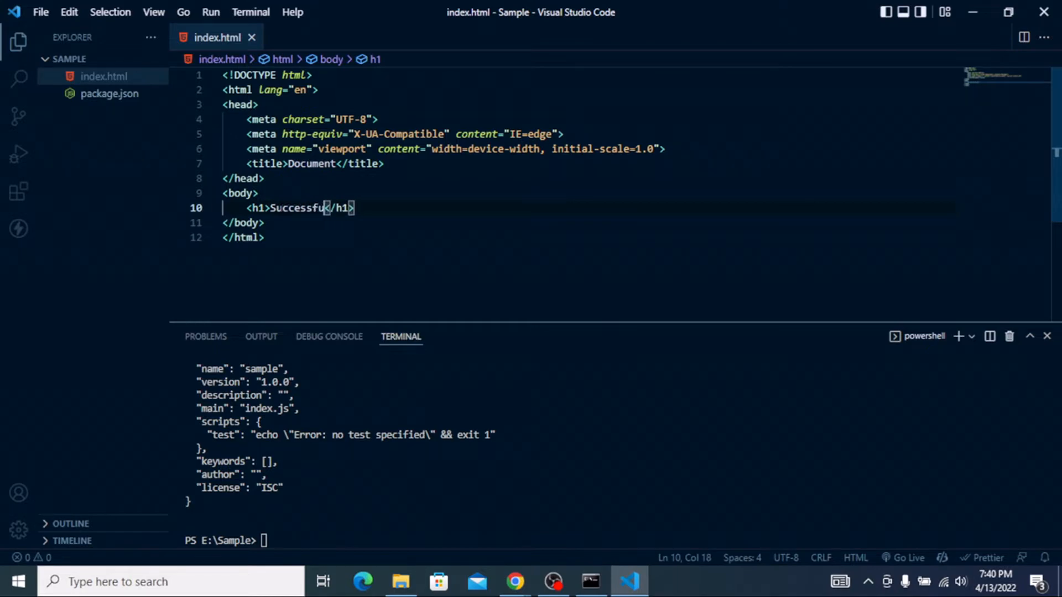
text(Deplo)
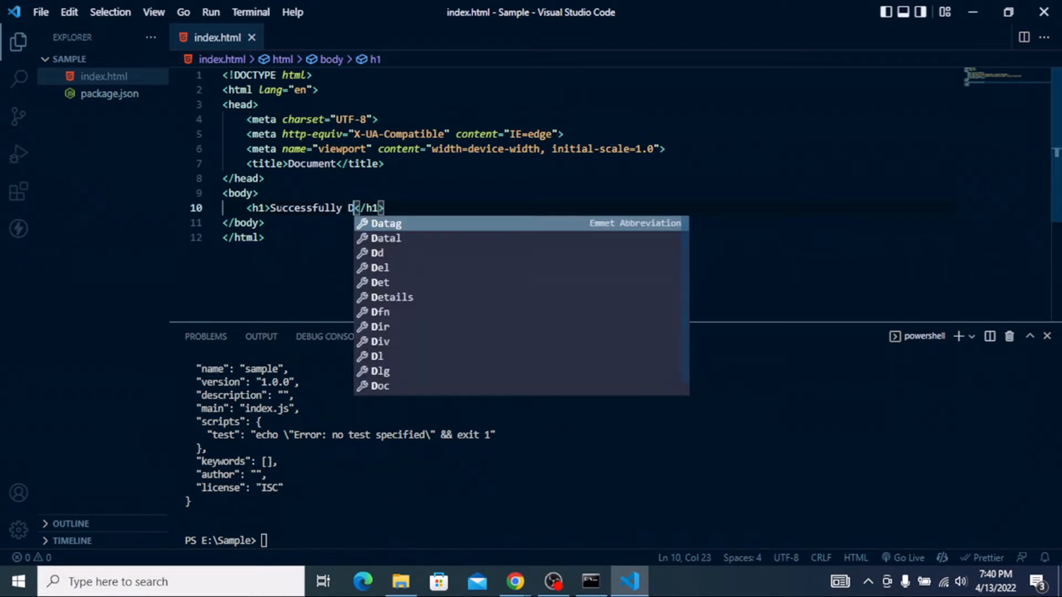
text(yed)
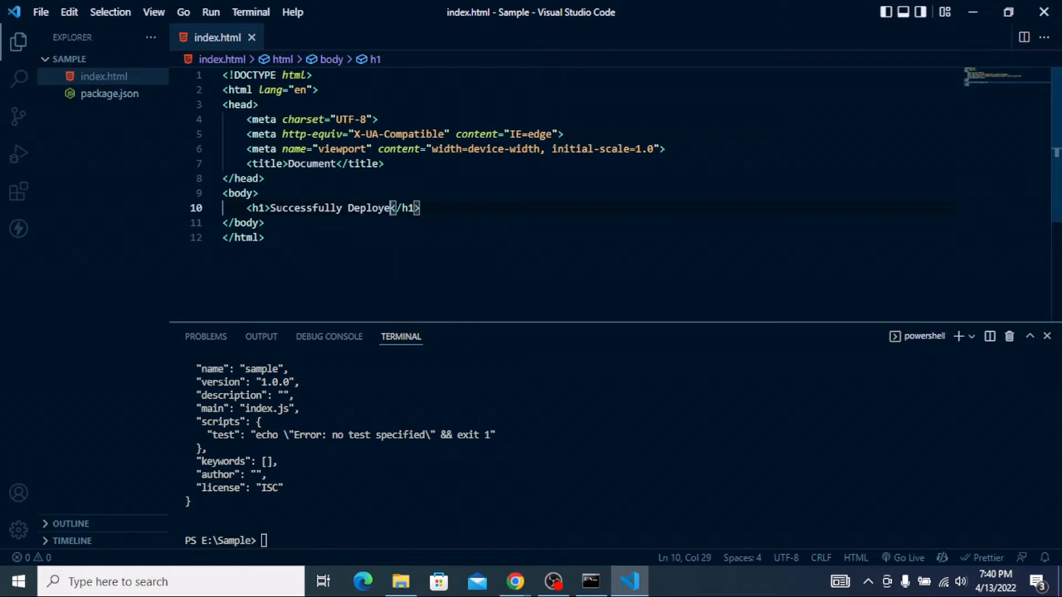
click(427, 208)
click(385, 164)
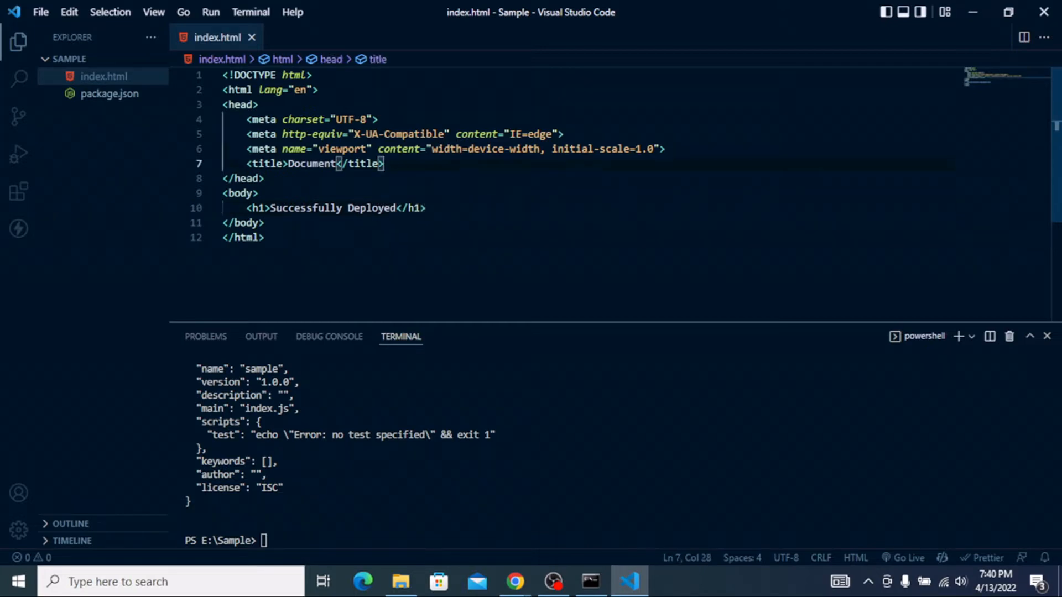
click(301, 120)
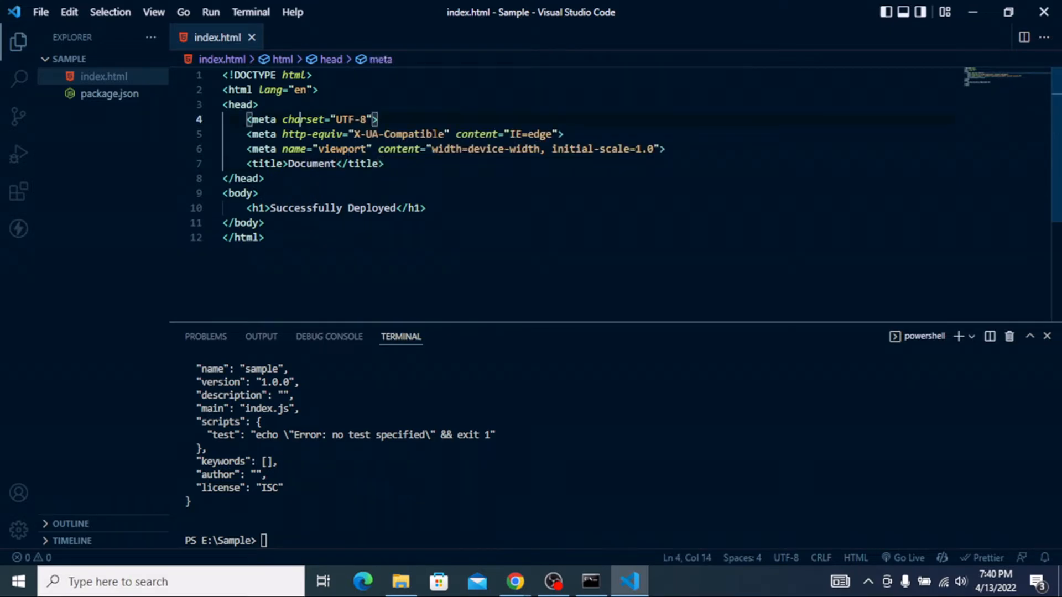
click(126, 145)
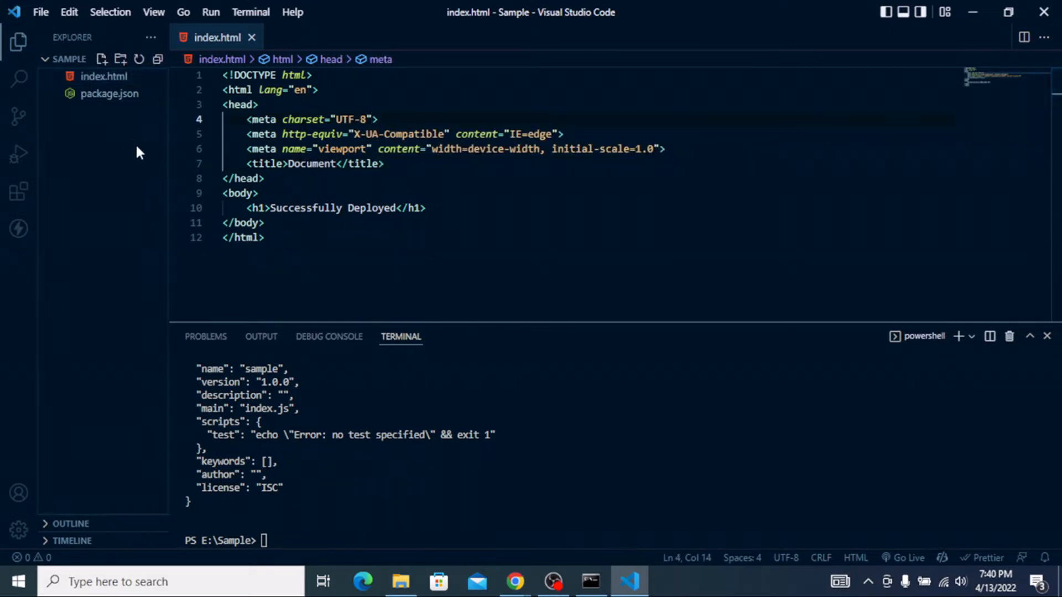
- Clear the output of the PowerShell terminal
click(295, 535)
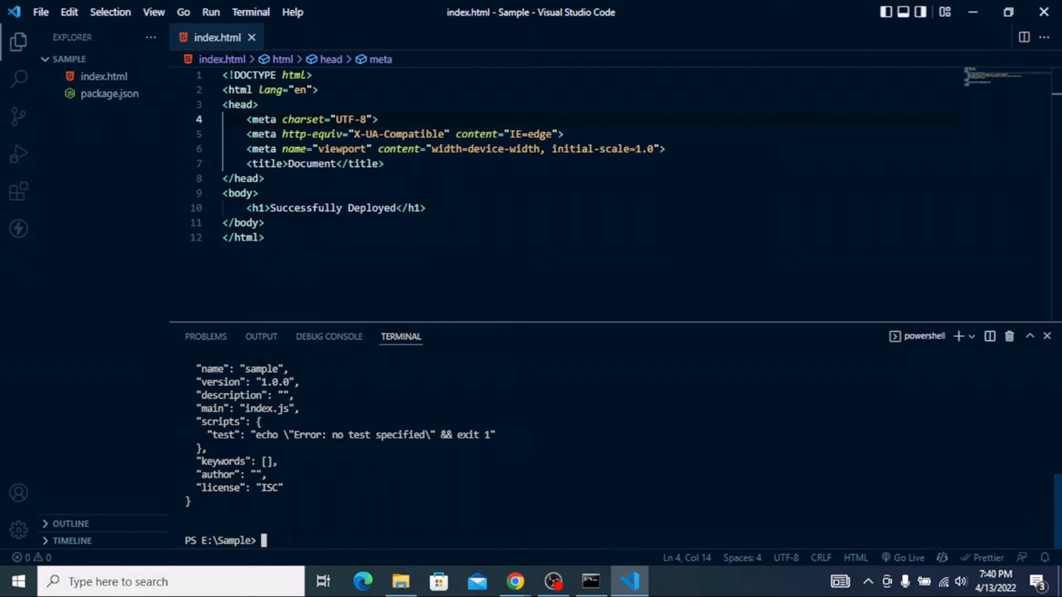
text(l)
key(BackSpace)
key(ctrl+l)
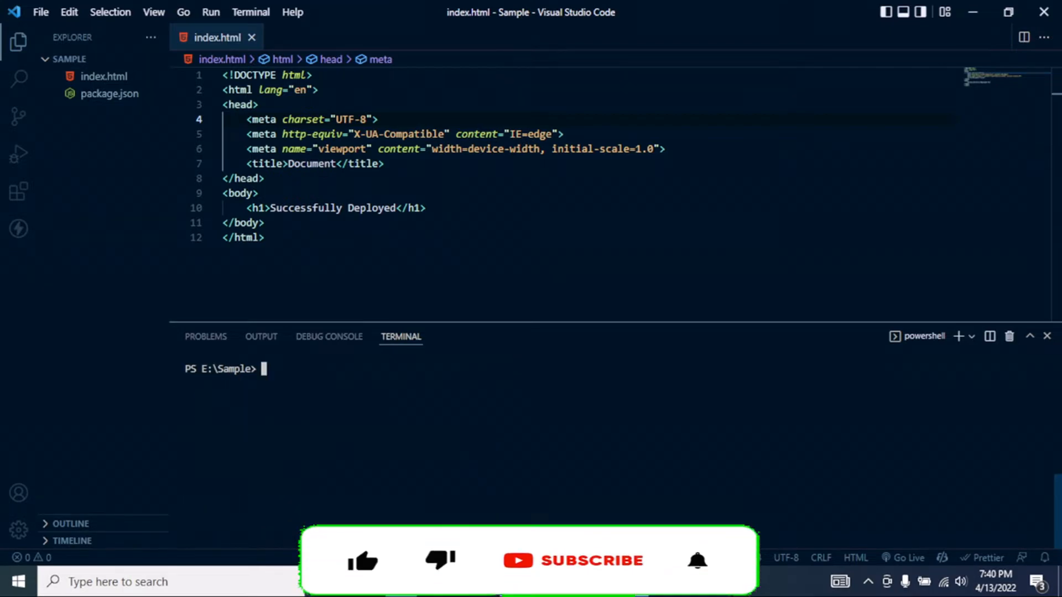
- Copy the CLI install command from the Firebase console in Chrome, run "npm install -g firebase-tools" in the Visual Studio Code terminal, and clear its output
mouse_move(516, 582)
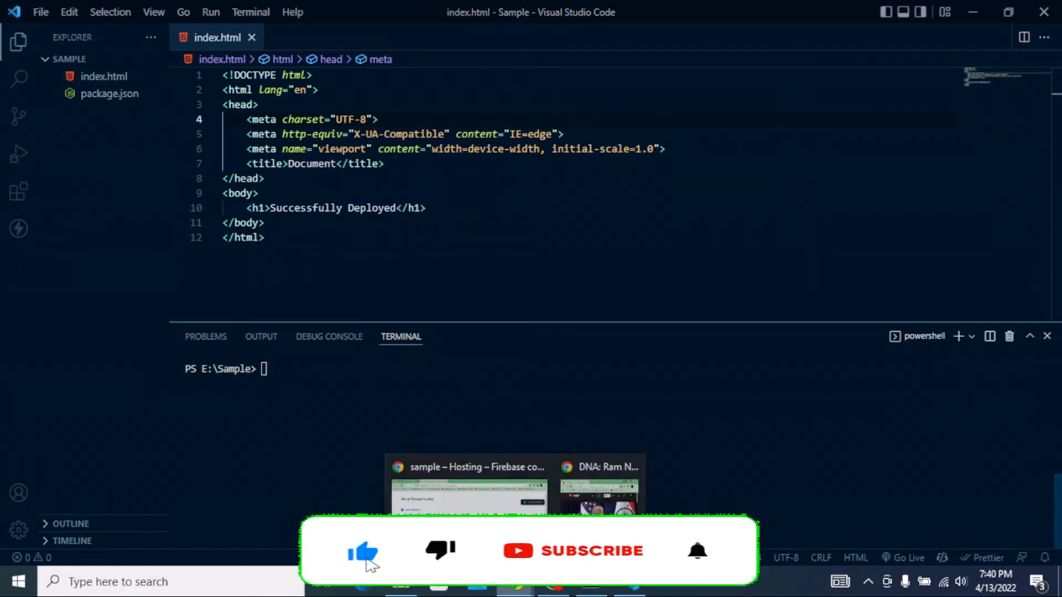
click(477, 484)
drag(299, 304, 162, 304)
click(502, 304)
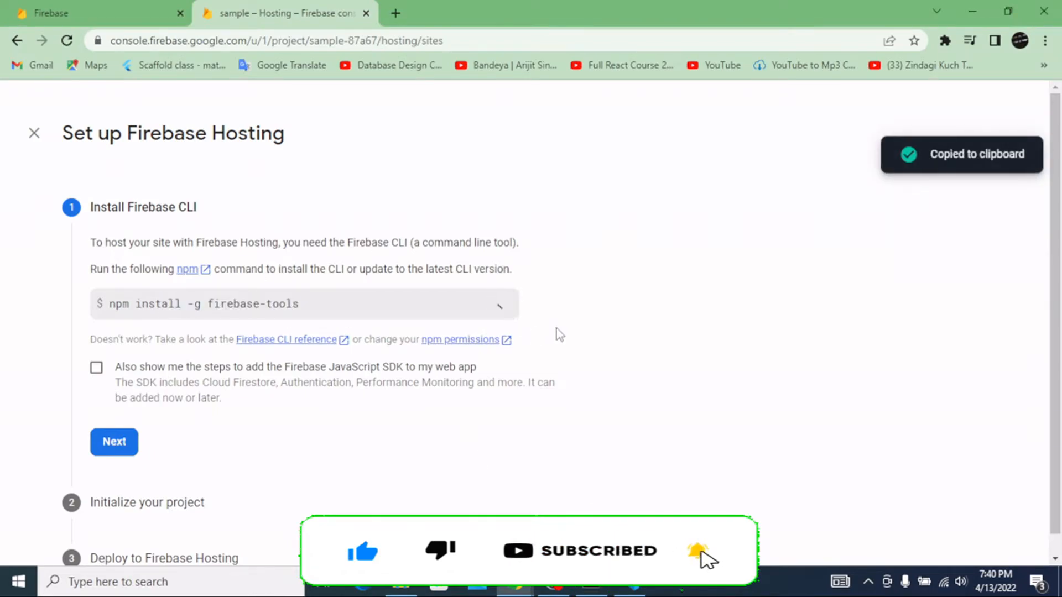
click(629, 582)
key(ctrl+v)
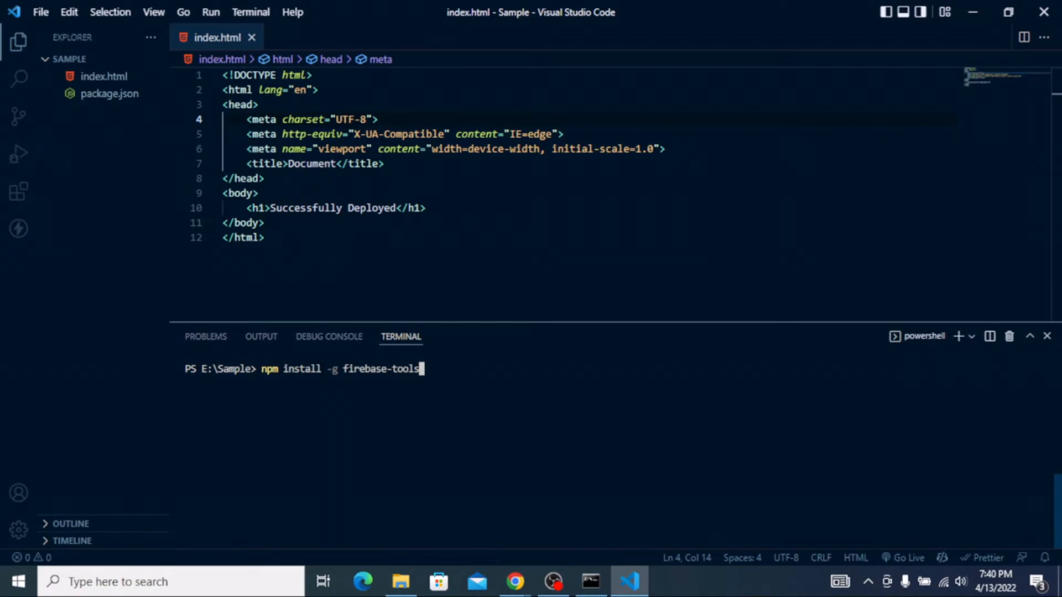
key(Return)
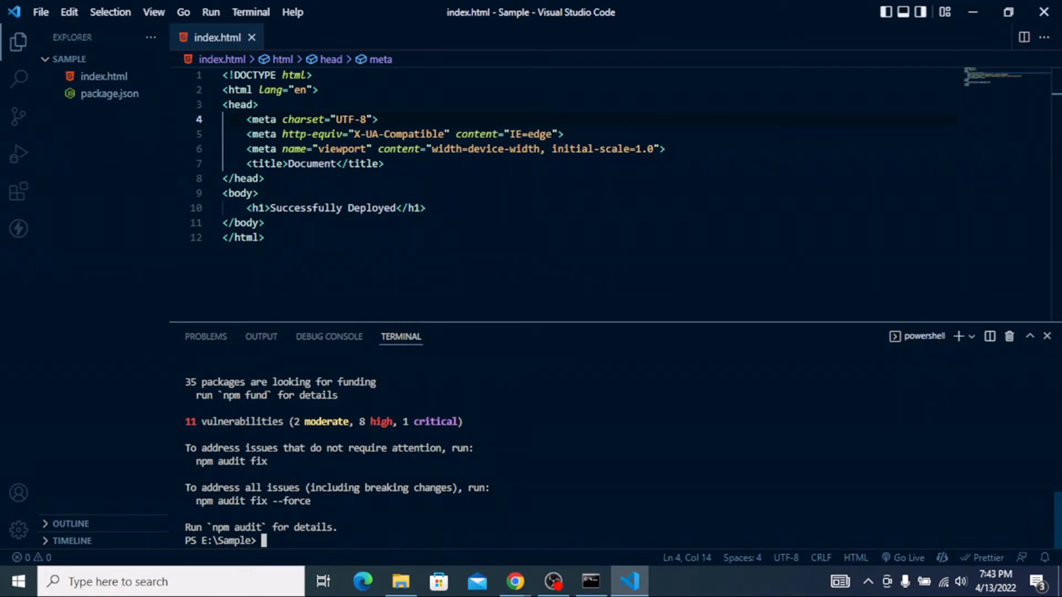
key(ctrl+l)
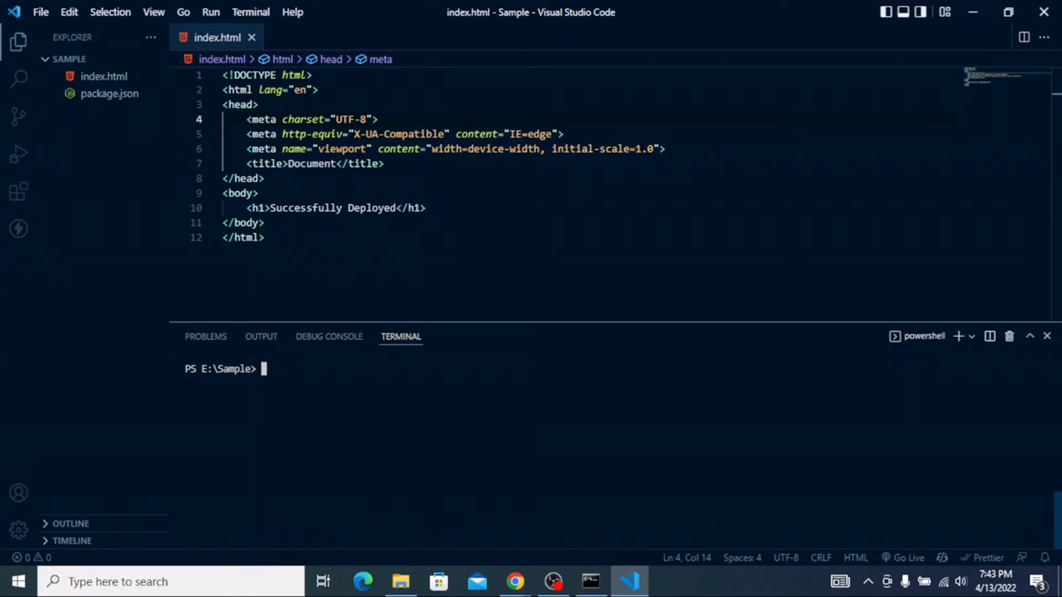
- Switch to Chrome, advance the Firebase Hosting setup to the project initialization stage, and copy the "firebase login" command
mouse_move(515, 580)
click(447, 511)
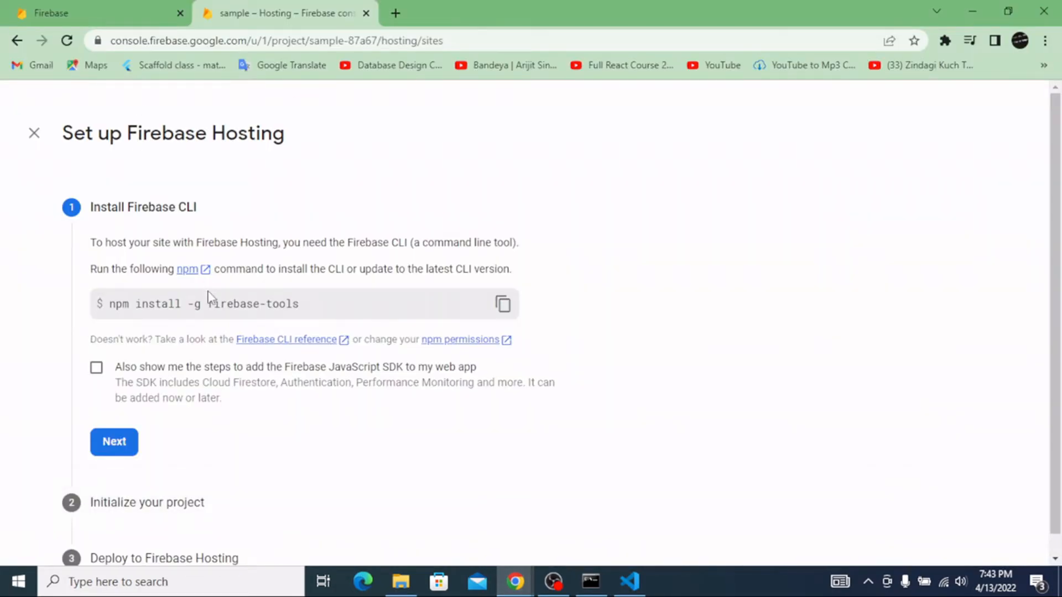
scroll(209, 296, down, 1)
click(126, 426)
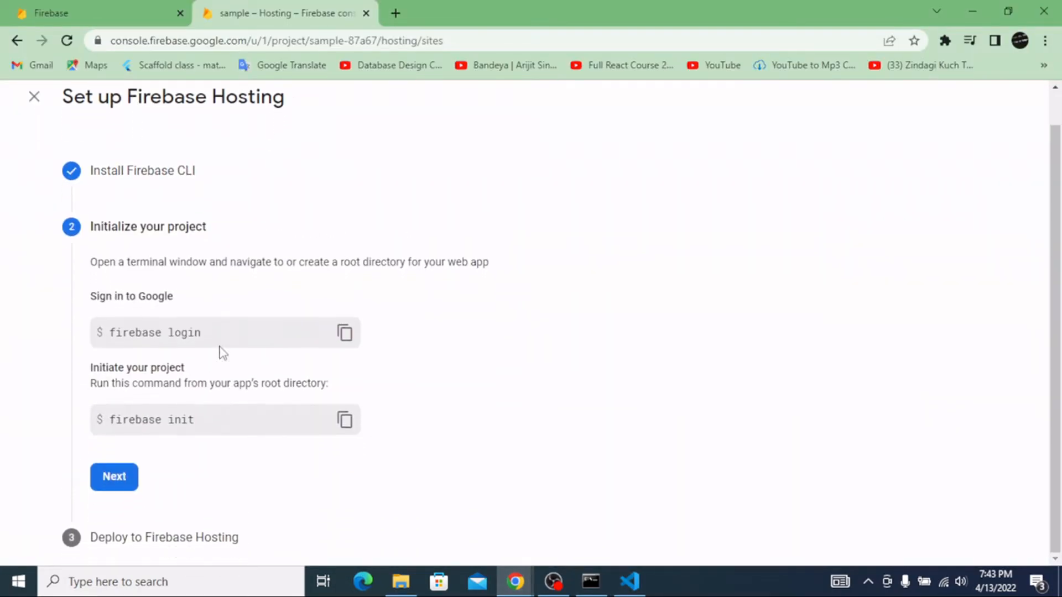
click(344, 332)
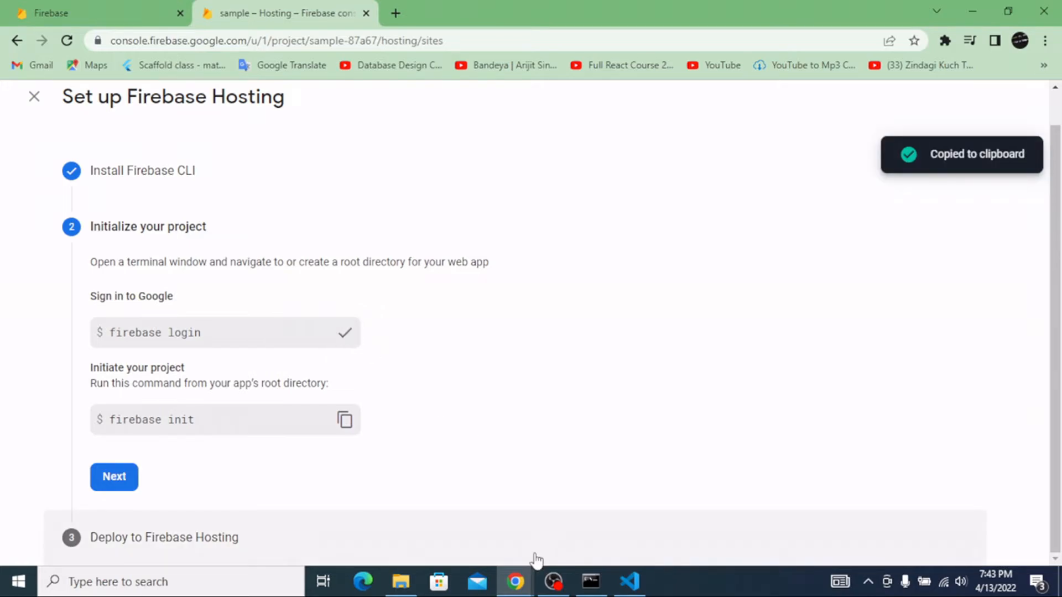
- Switch to Visual Studio Code and try to run "firebase login" in the PowerShell terminal
click(629, 581)
click(254, 363)
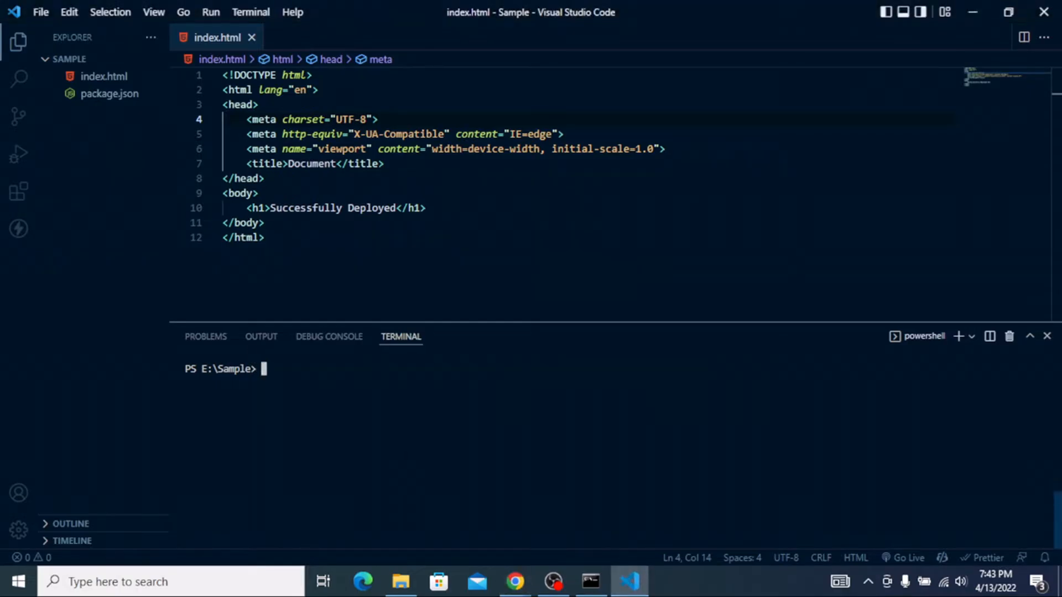
key(ctrl+v)
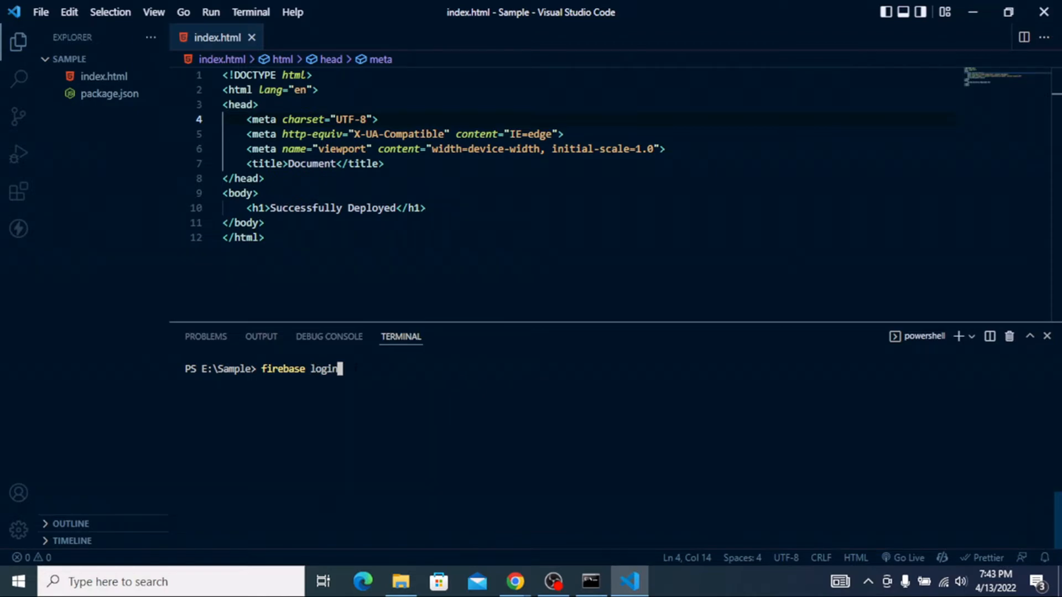
key(Return)
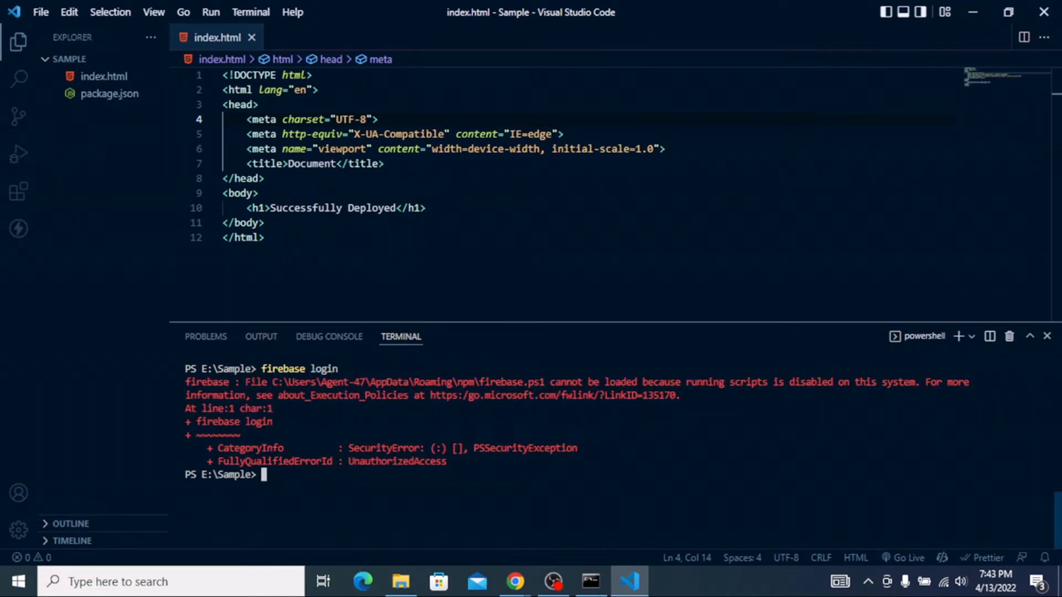
drag(229, 382, 184, 382)
mouse_move(515, 581)
click(498, 537)
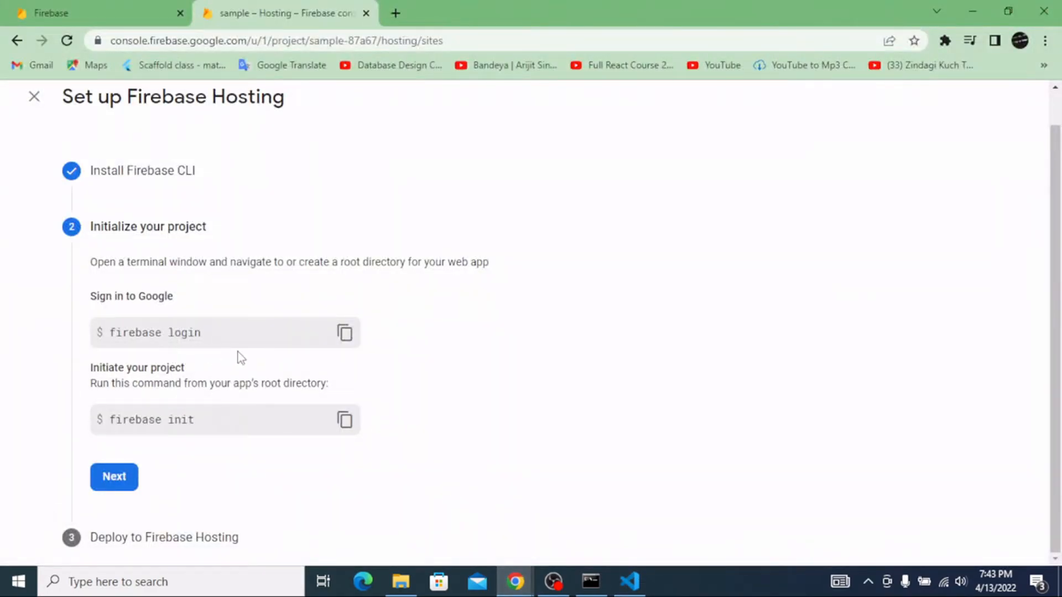
scroll(221, 369, up, 1)
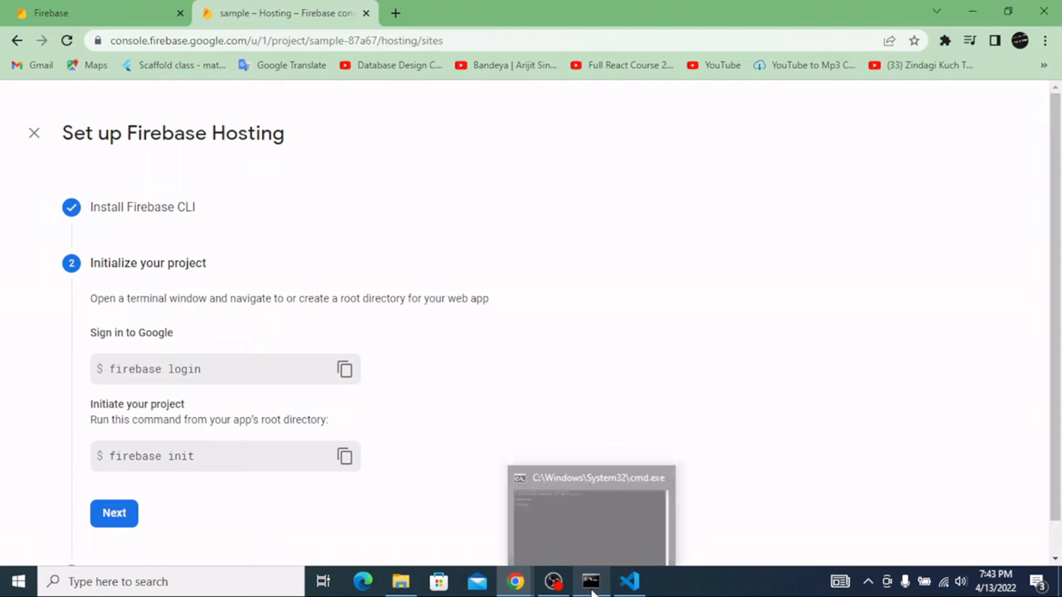
click(615, 580)
click(487, 426)
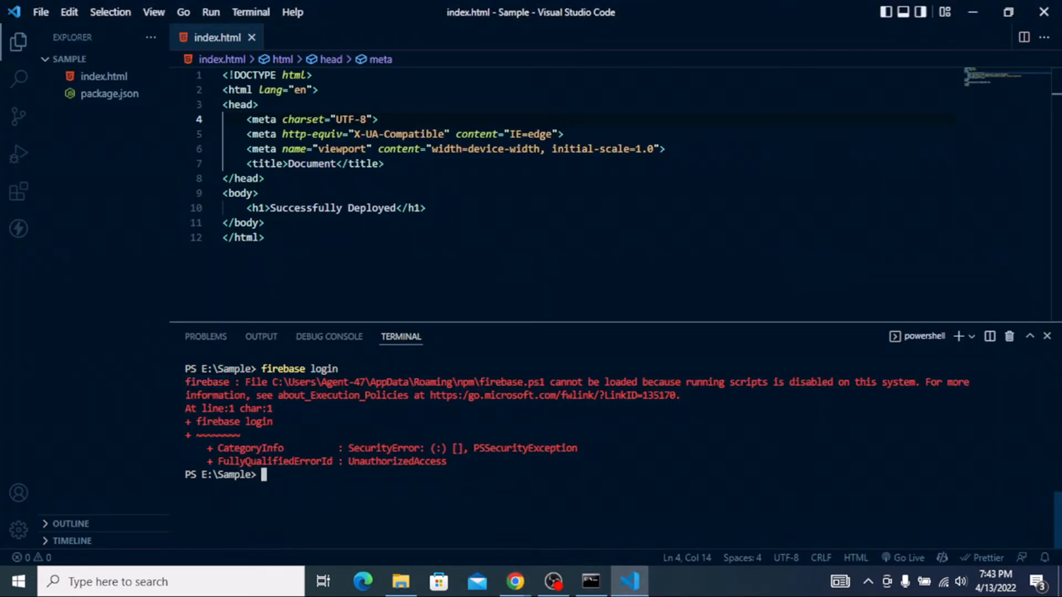
- Open a Git Bash terminal in the Sample folder and run "firebase login" in it
click(971, 337)
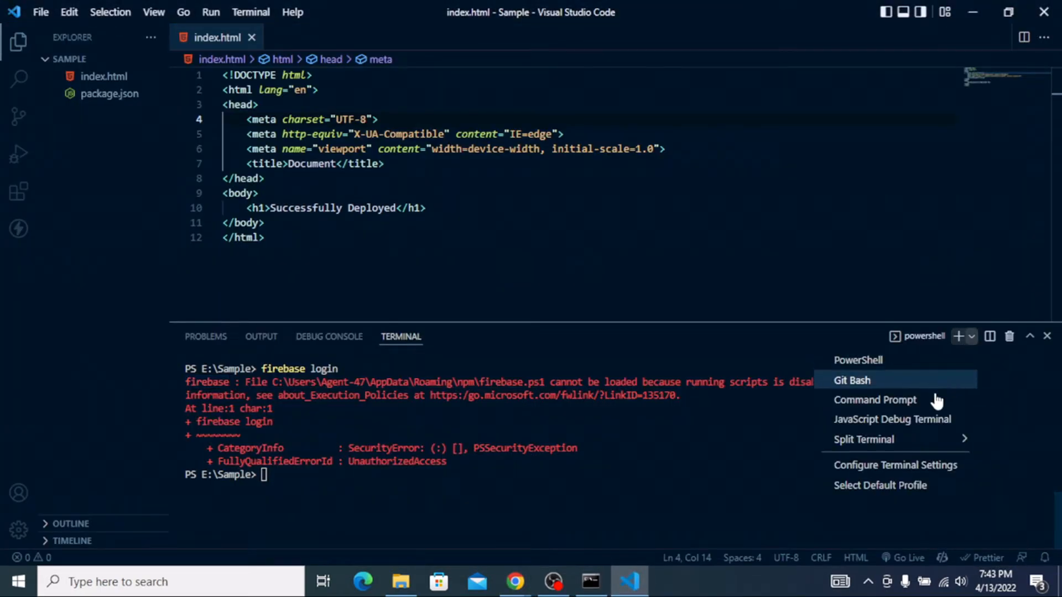
click(874, 396)
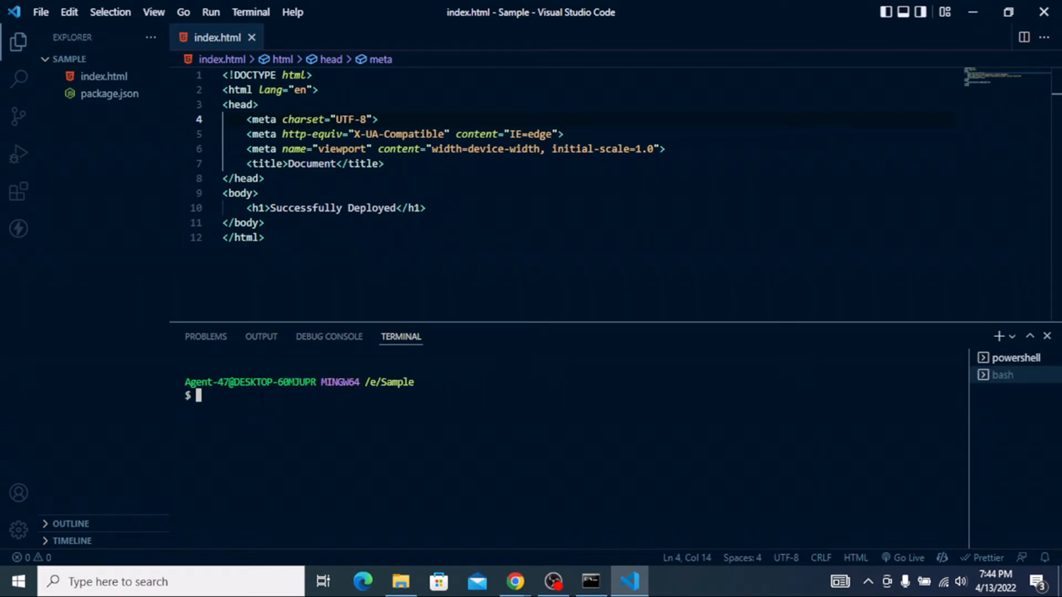
text(firebase login)
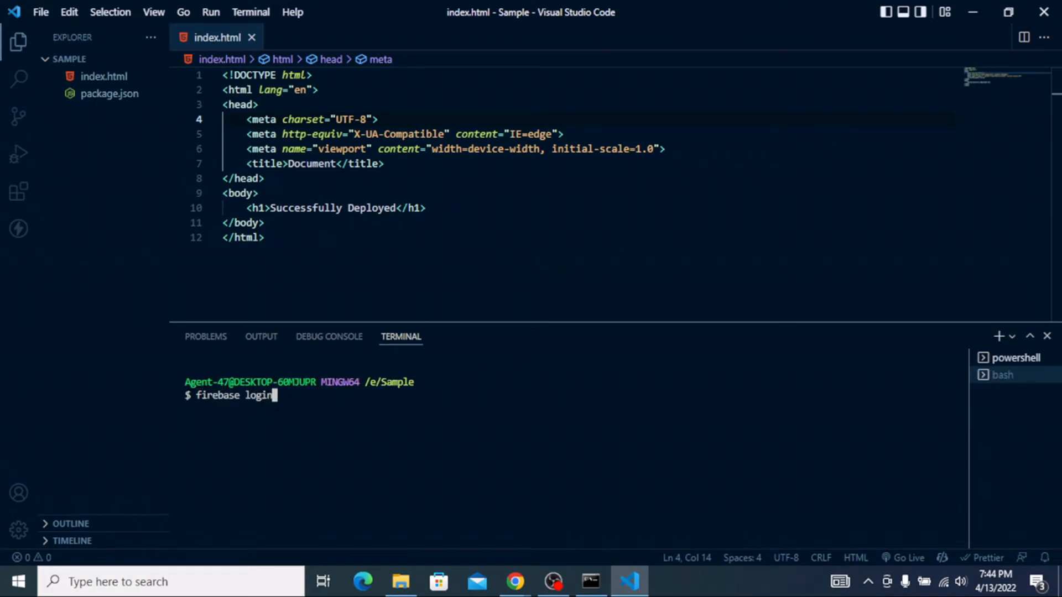
key(Return)
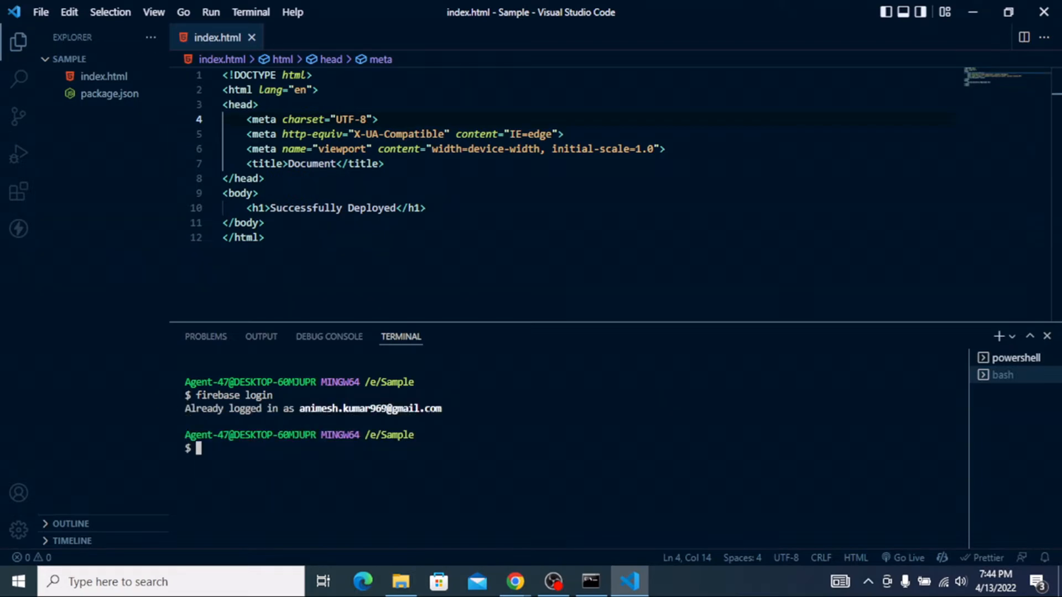
drag(450, 409, 121, 380)
click(353, 459)
- Copy the project initialization command from the Firebase console in Chrome and run "firebase init" in the Git Bash terminal of Visual Studio Code
click(515, 581)
click(498, 536)
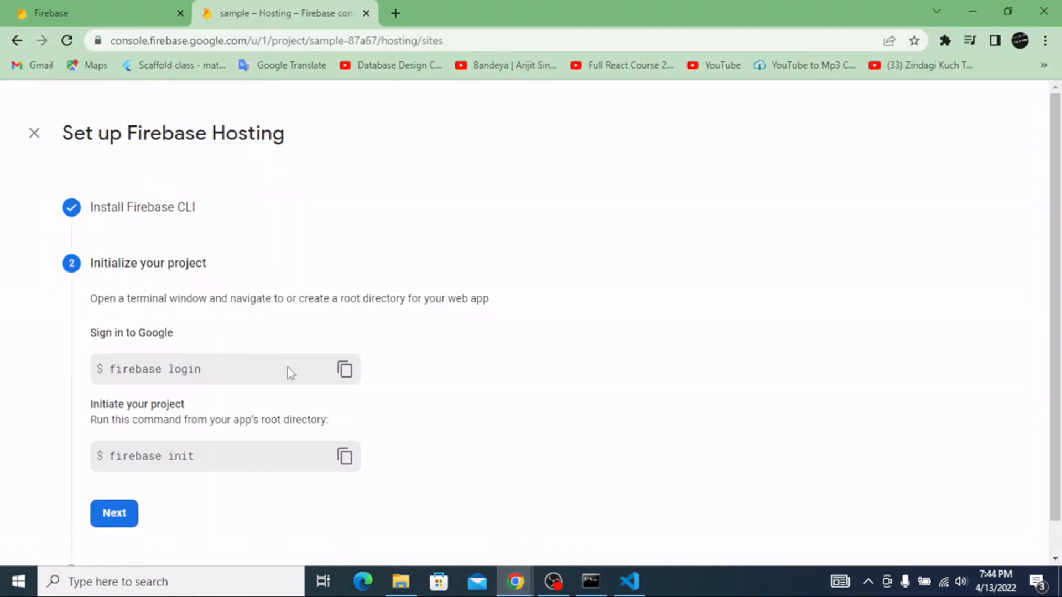
click(345, 458)
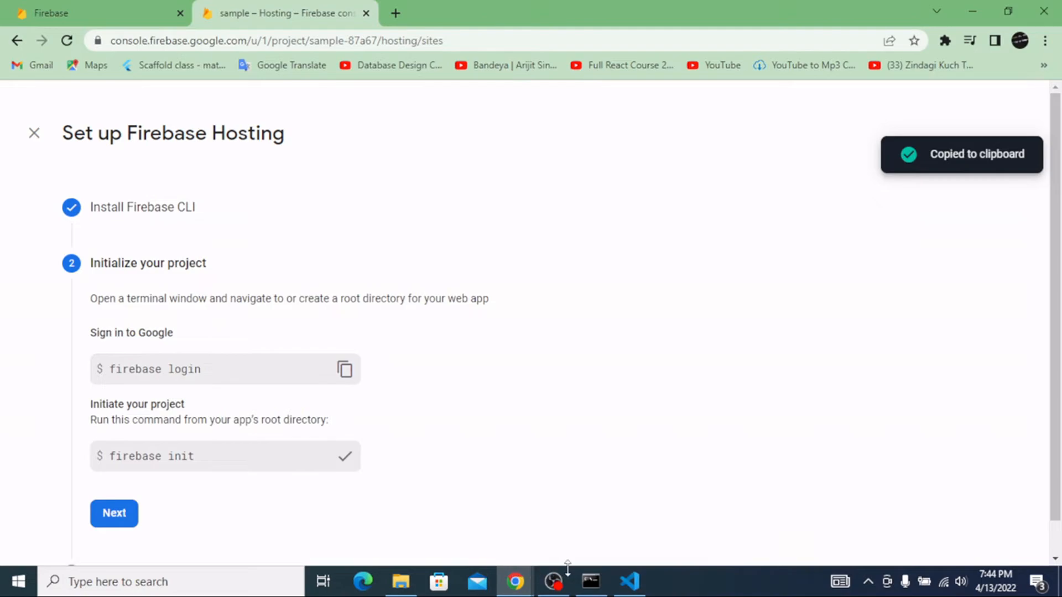
click(629, 581)
key(ctrl+v)
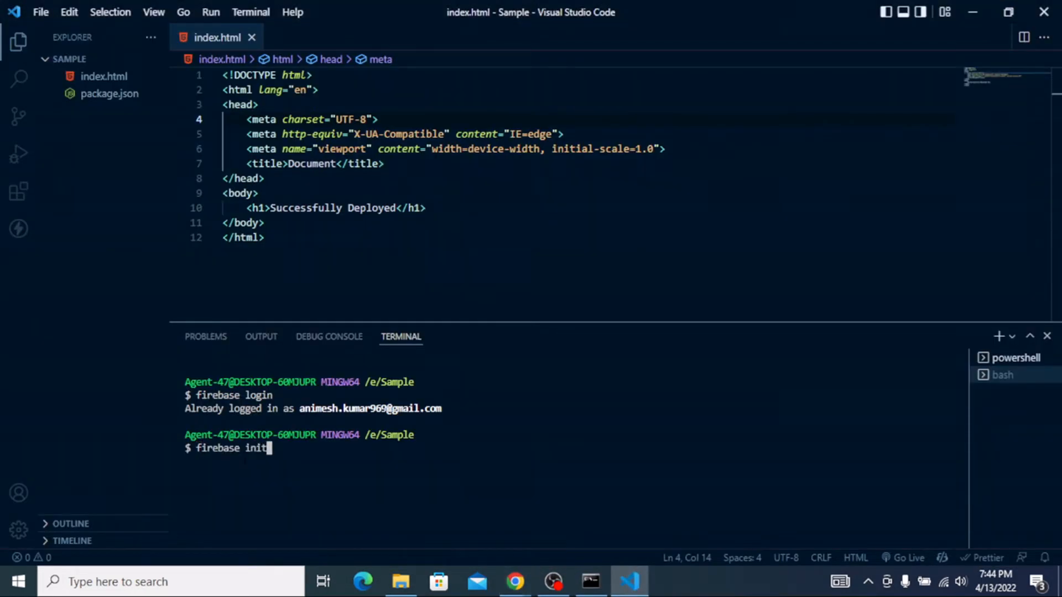
key(Return)
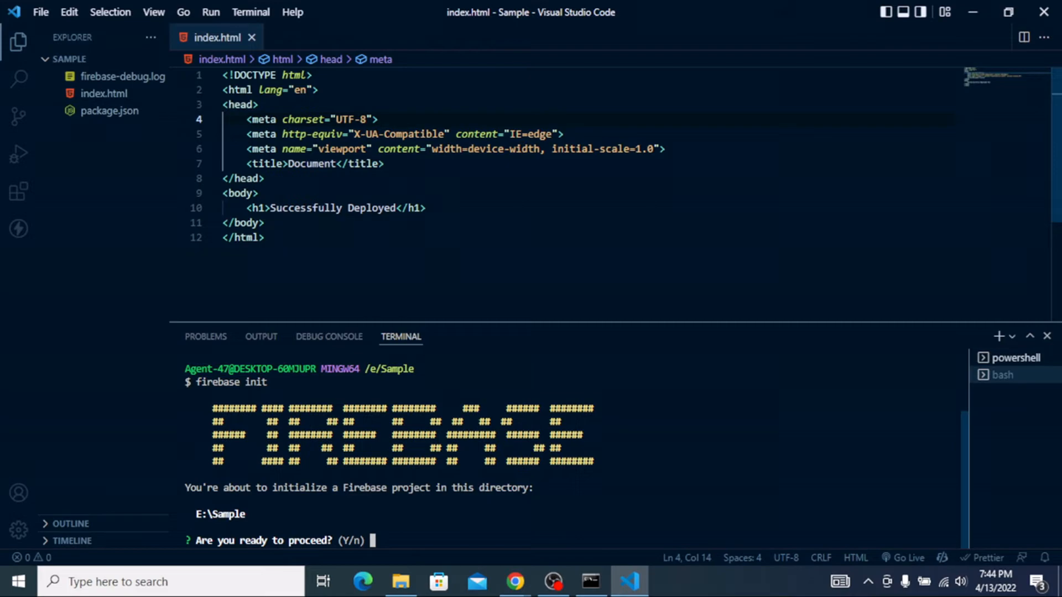
- Enlarge the terminal area, agree to proceed with the Firebase initialization, and choose only the "Hosting: Configure files for Firebase Hosting" feature
drag(448, 323, 420, 121)
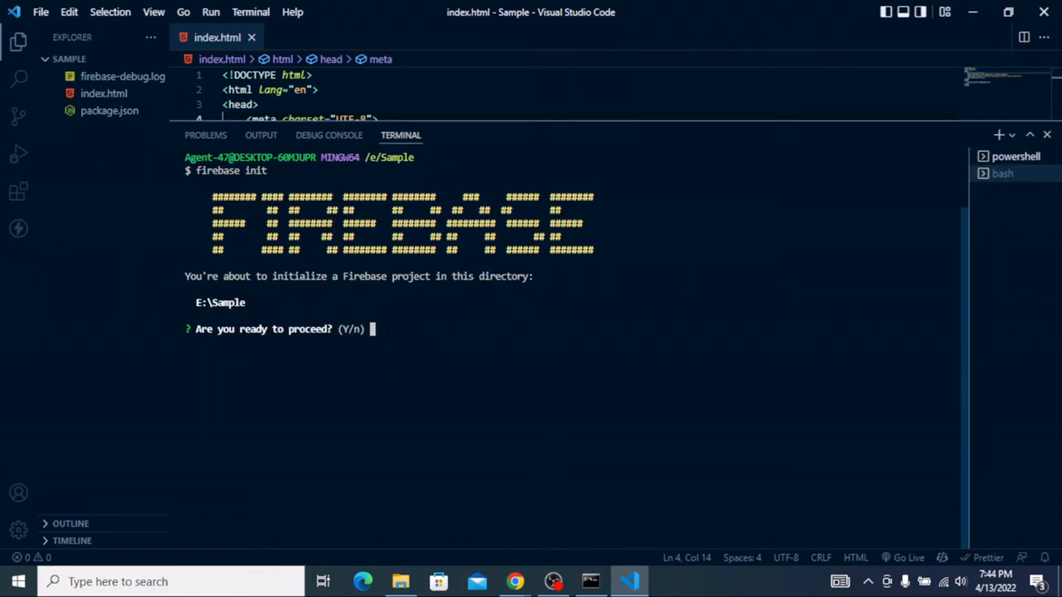
key(Return)
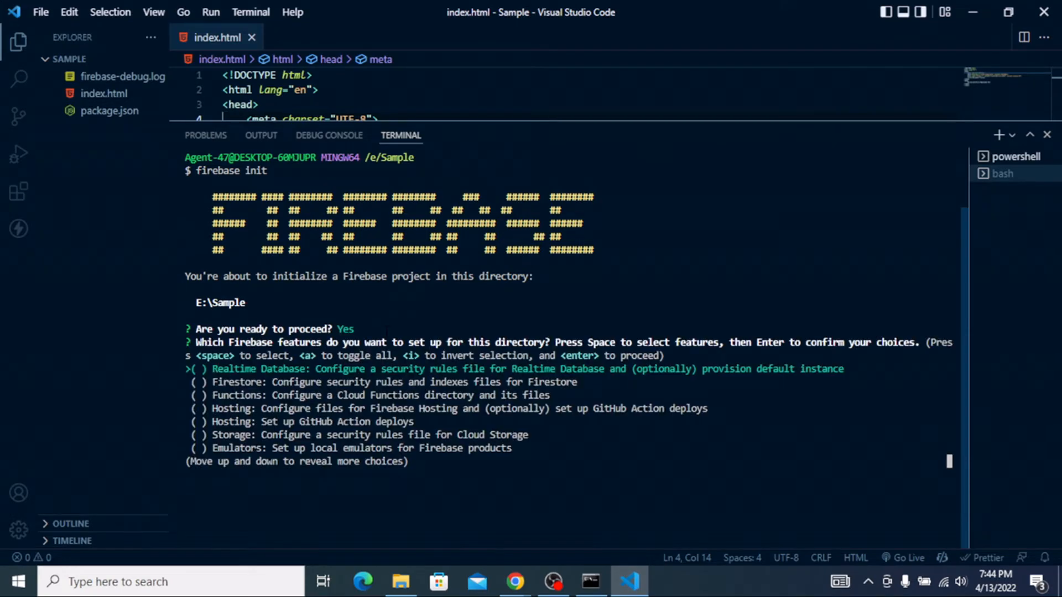
key(Down)
key(Down)
key(Down)
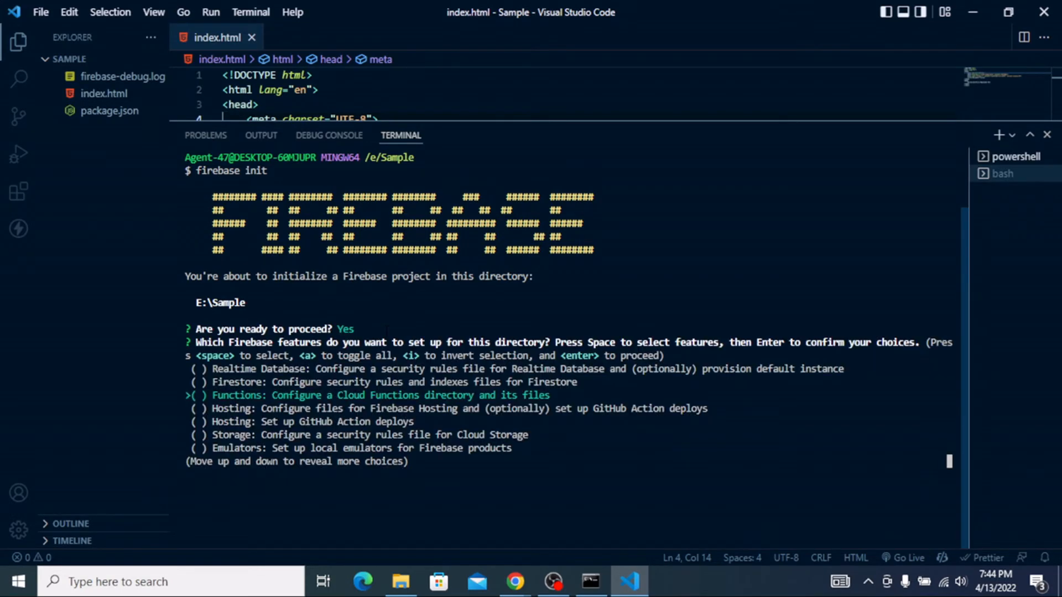
key(Down)
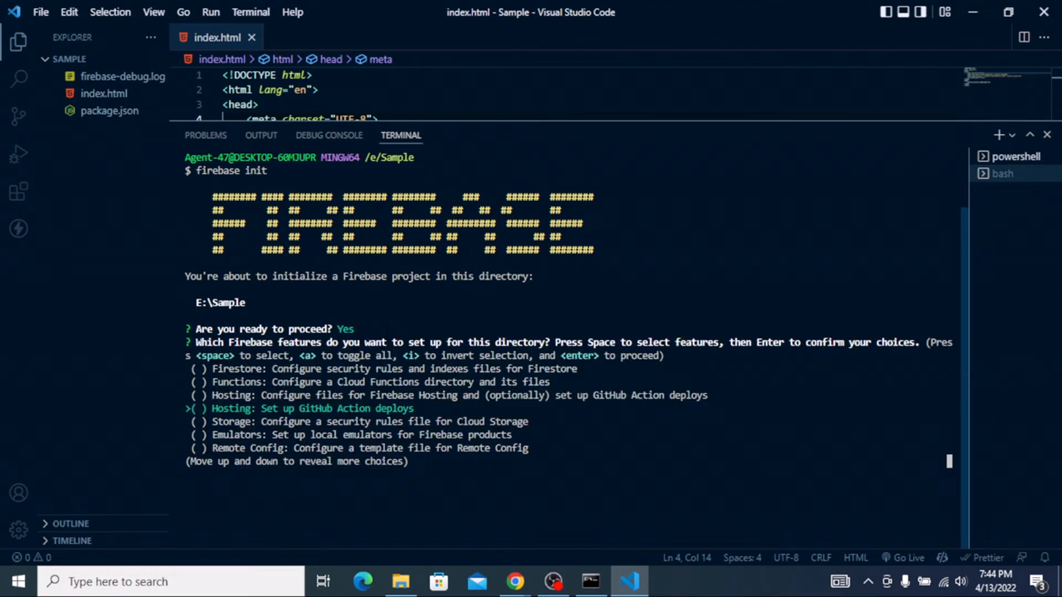
key(Up)
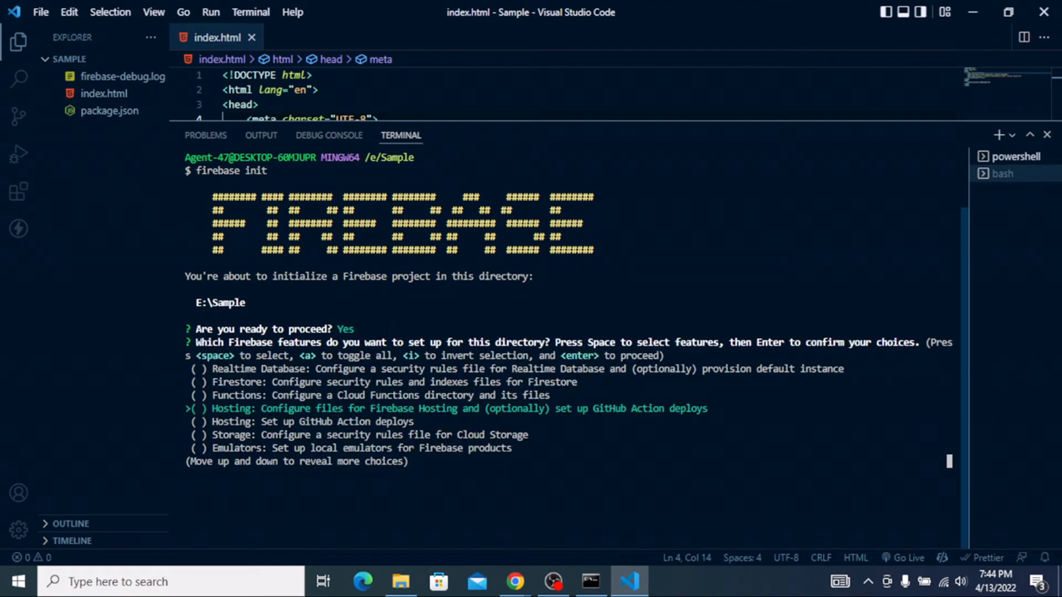
key(space)
key(Return)
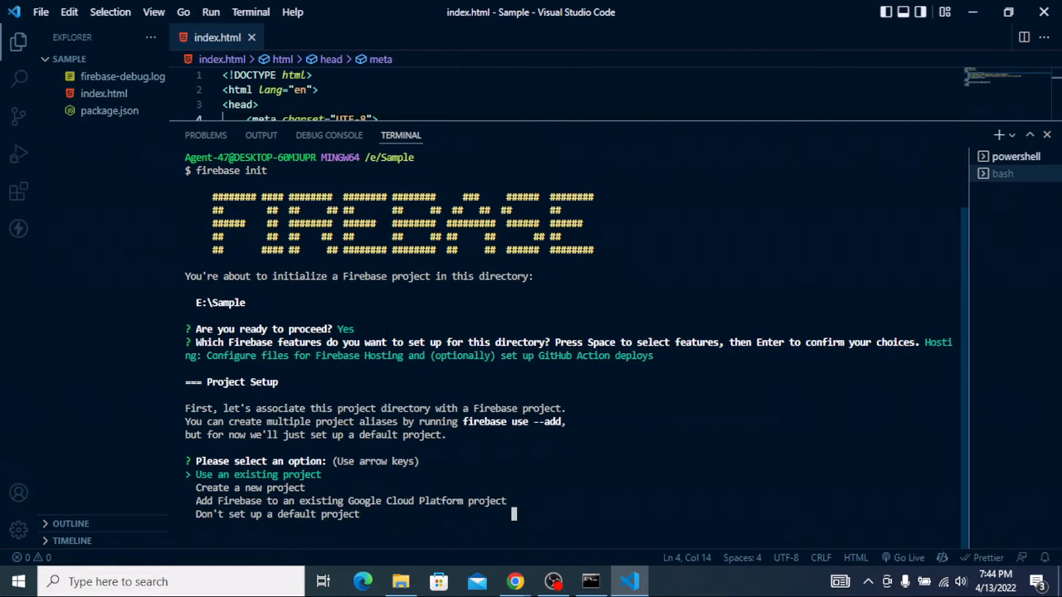
- Choose to use an existing project and set sample-87a67 (sample) as the directory's default Firebase project
key(Return)
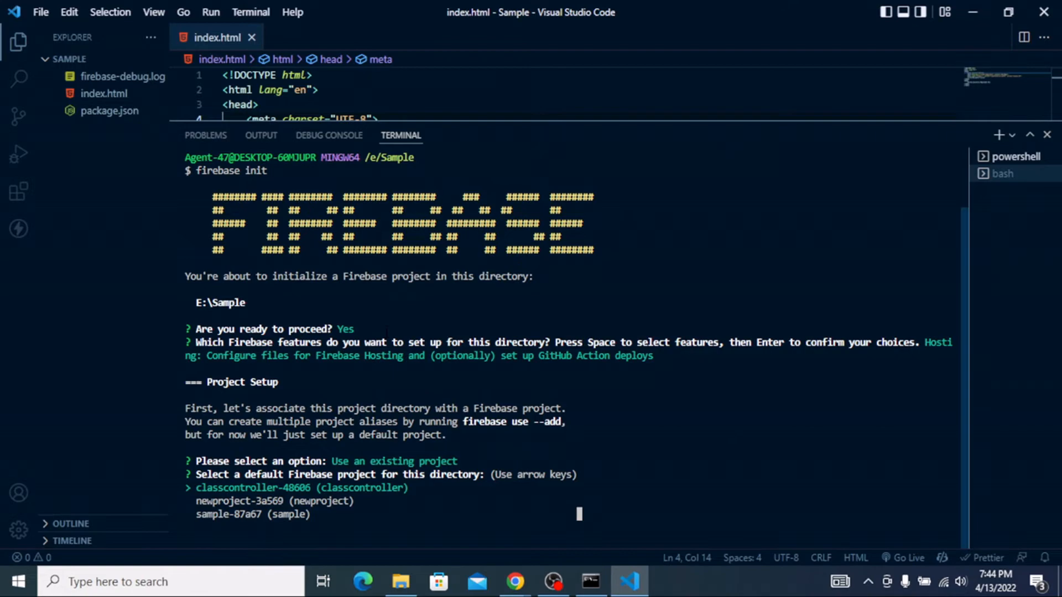
key(Down)
key(Down)
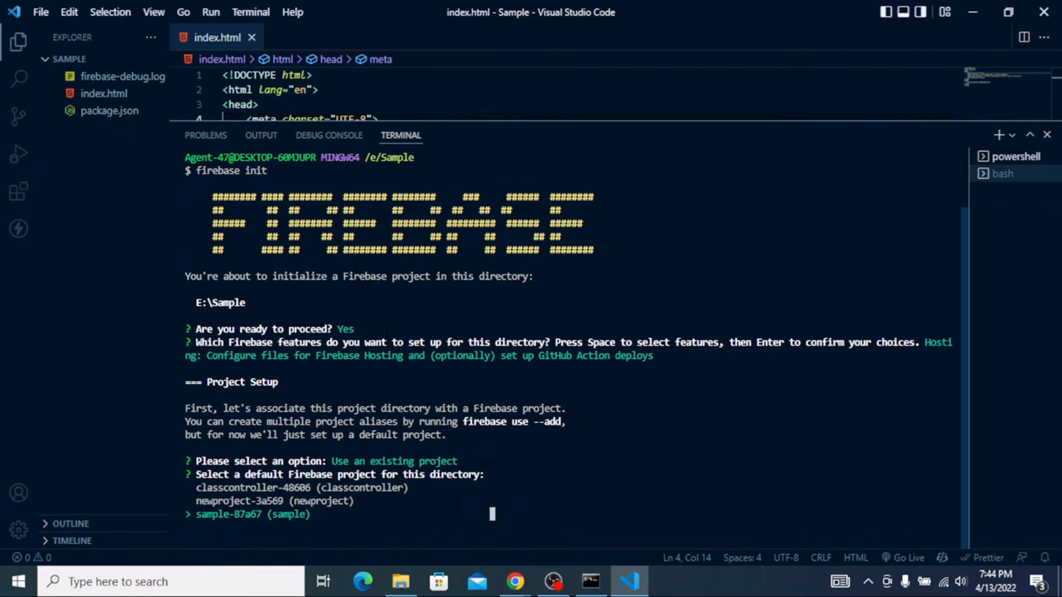
key(Return)
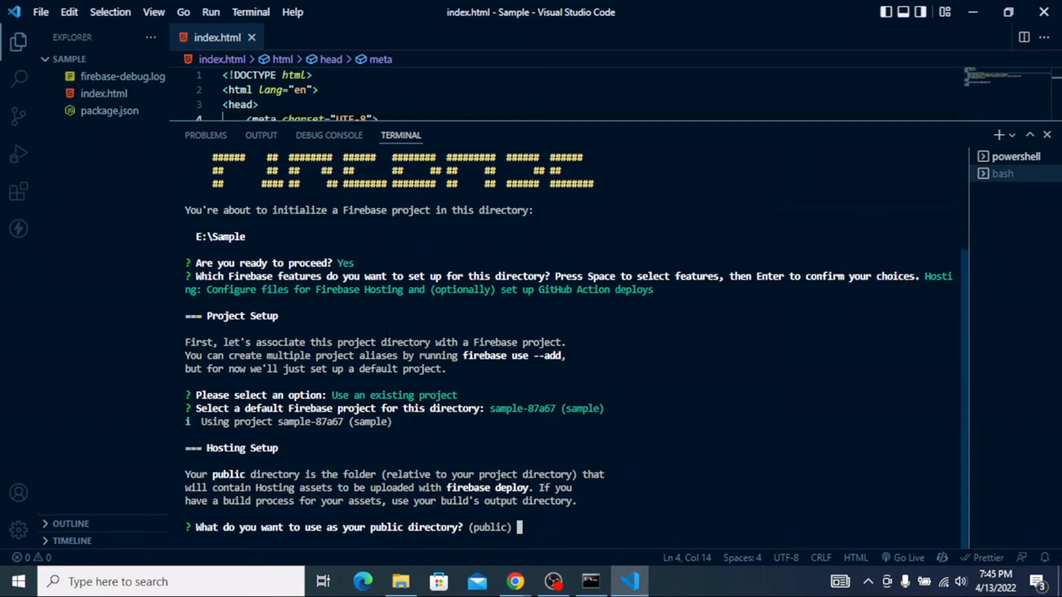
- Set the public directory to "public" and decline both the single-page app configuration and automatic GitHub builds and deploys
text(public)
key(Return)
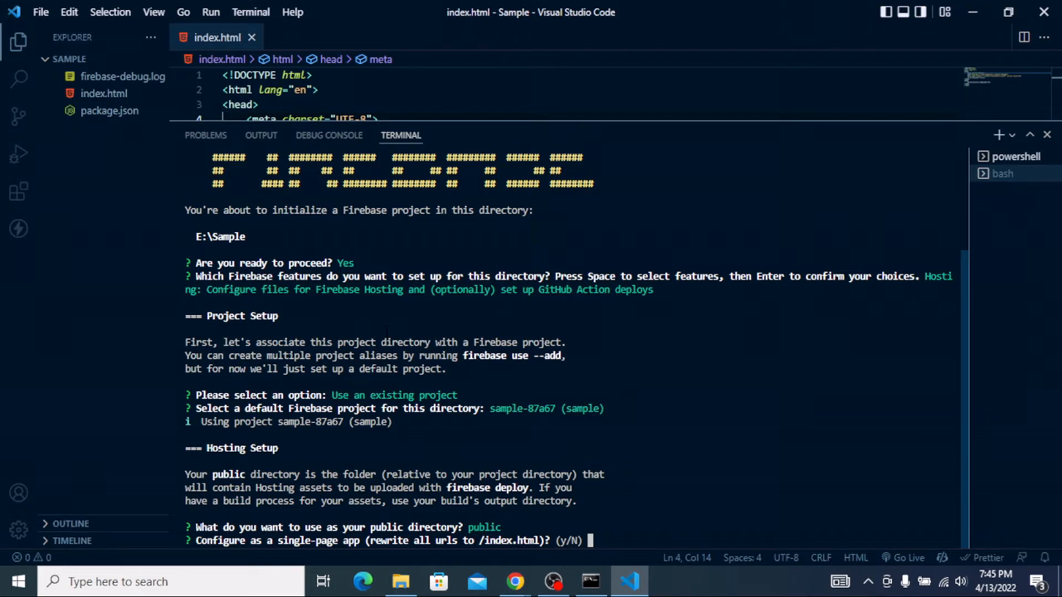
text(n)
key(Return)
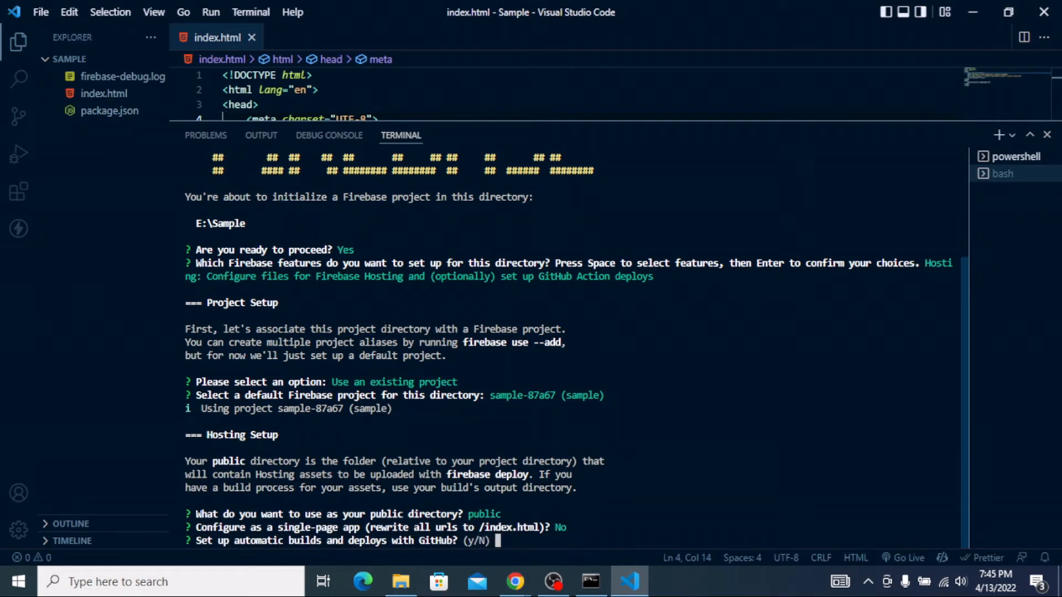
text(n)
key(Return)
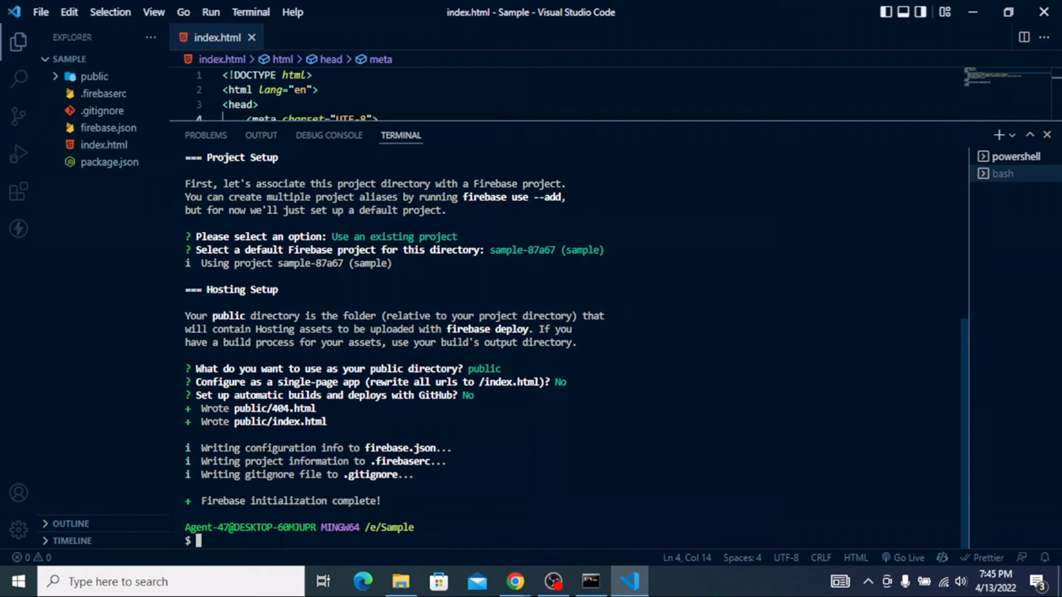
- Delete the generated index.html and 404.html files from the public folder
click(63, 78)
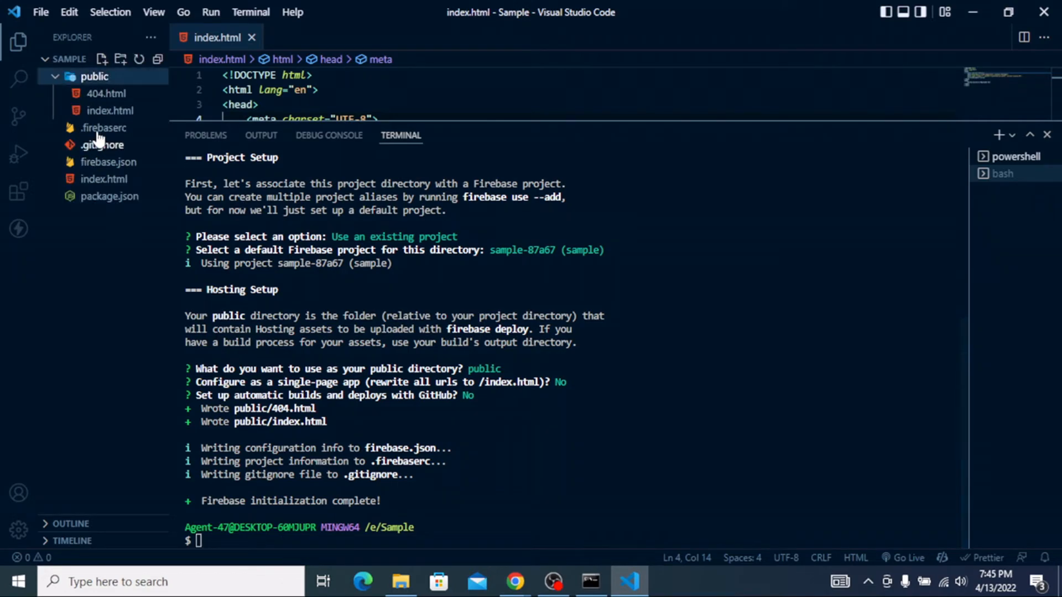
click(100, 111)
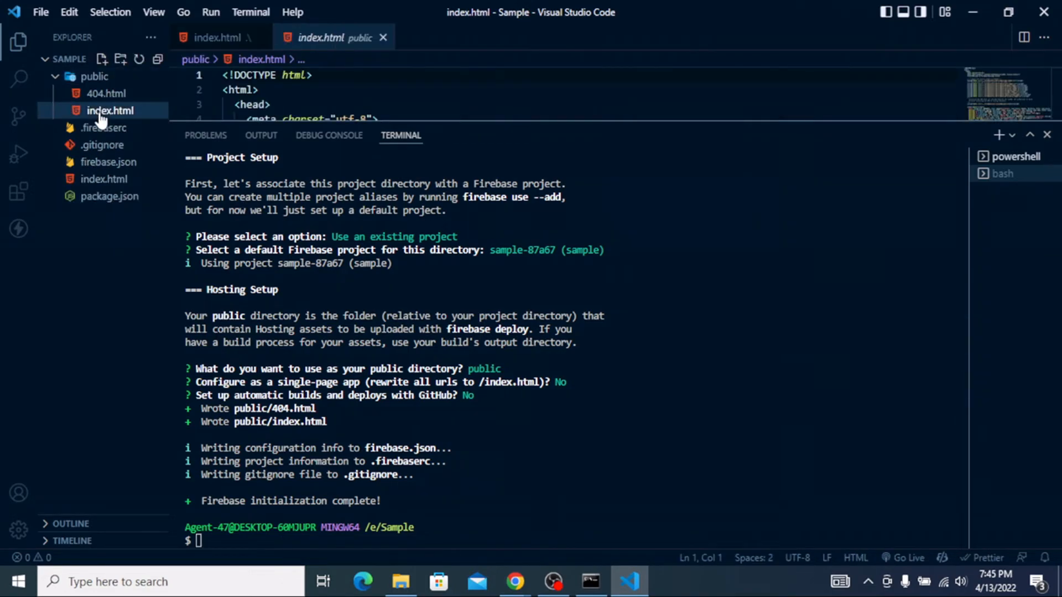
ctrl+click(102, 94)
right_click(103, 110)
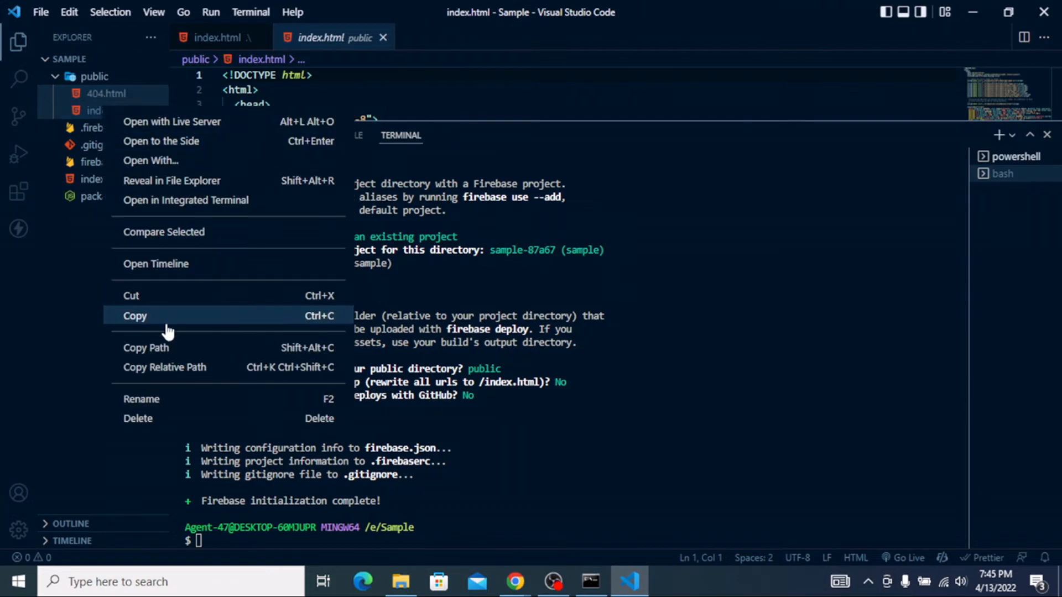
click(164, 412)
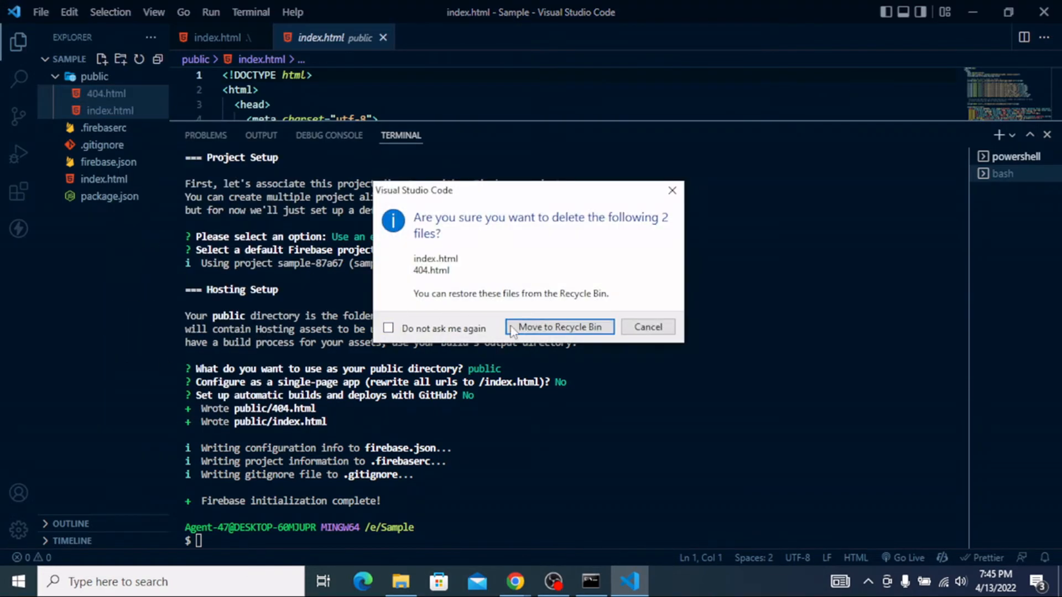
click(512, 328)
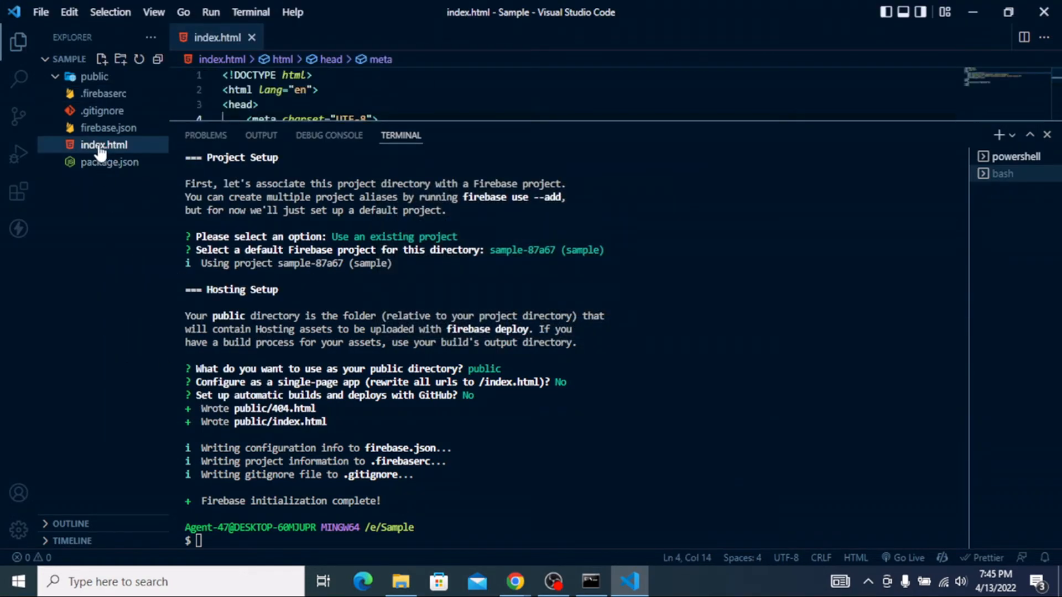
- Move the project's own index.html from the Sample root into the public folder
drag(100, 152, 77, 78)
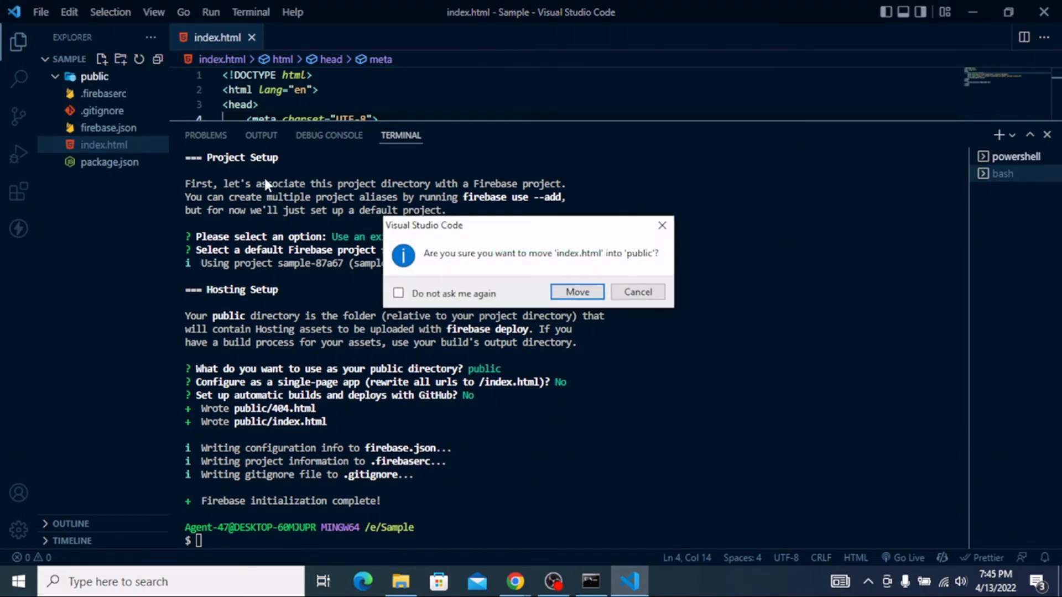
click(559, 292)
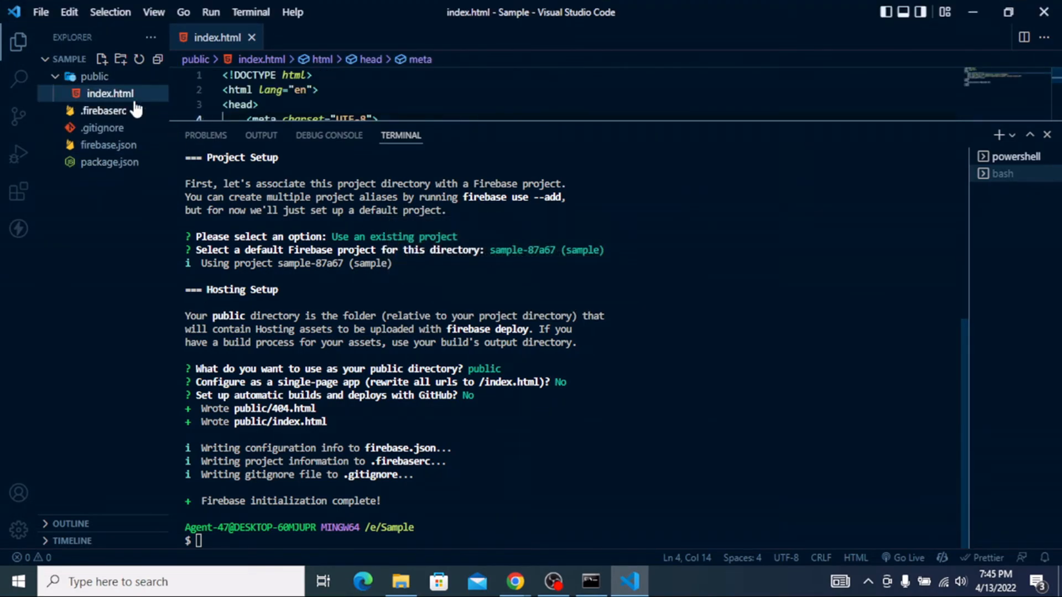
click(349, 85)
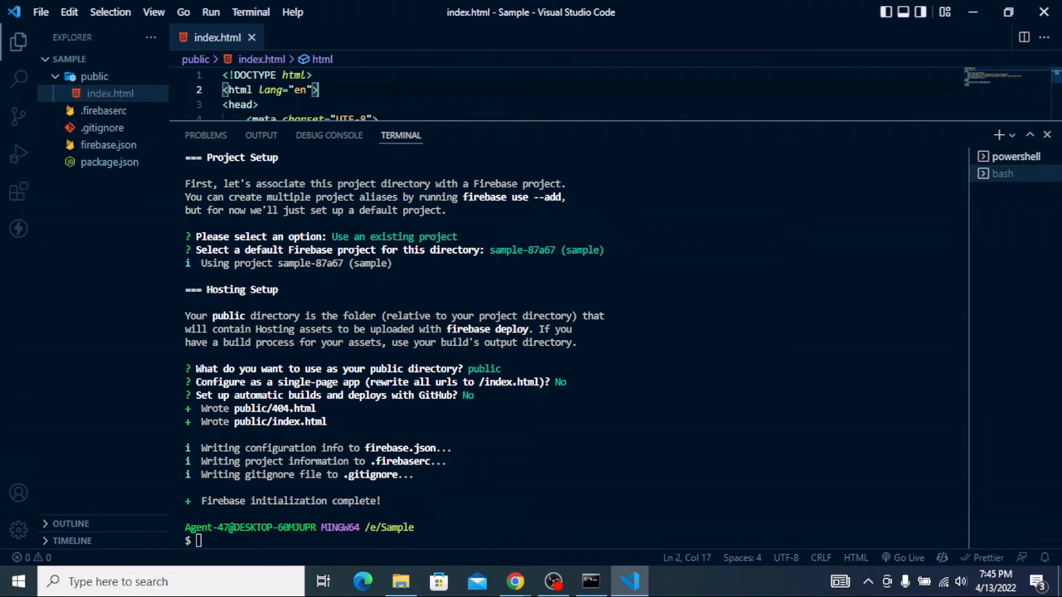
click(308, 544)
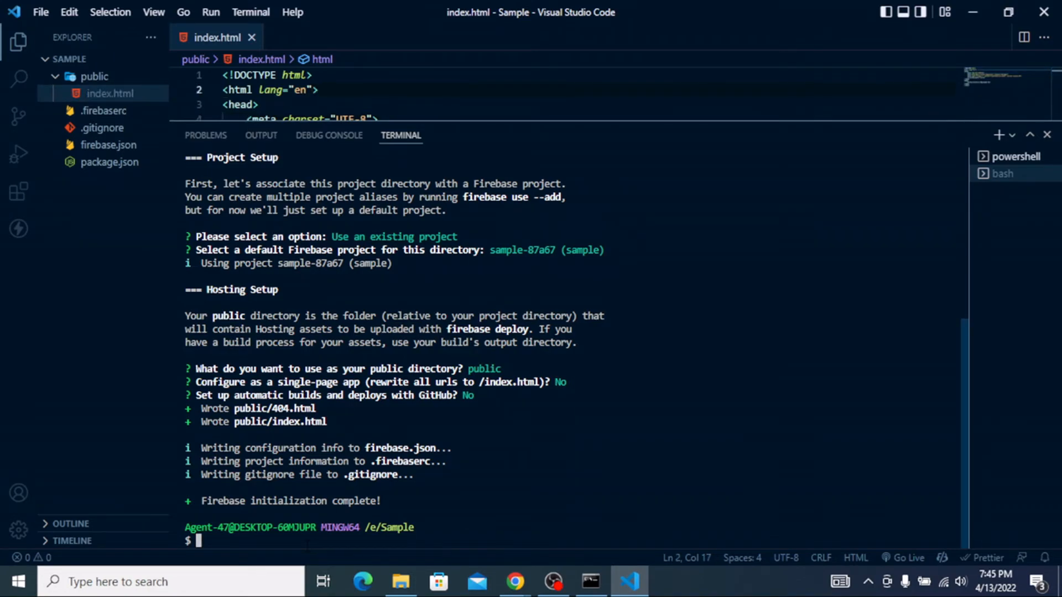
- Switch to Chrome, advance the Firebase Hosting setup to the deploy stage, and copy the "firebase deploy" command
click(437, 509)
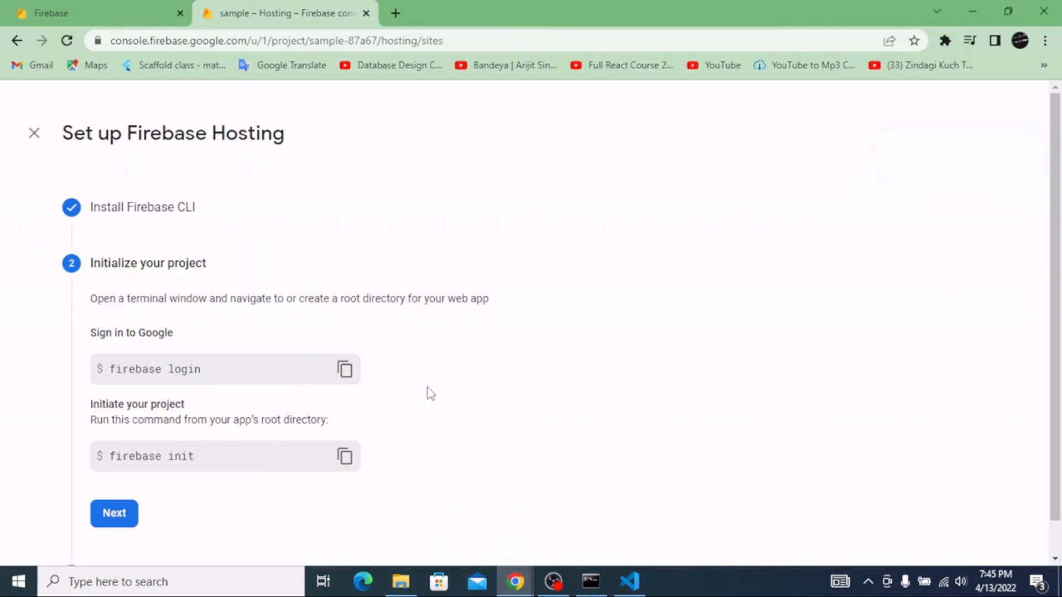
scroll(261, 402, down, 1)
click(103, 484)
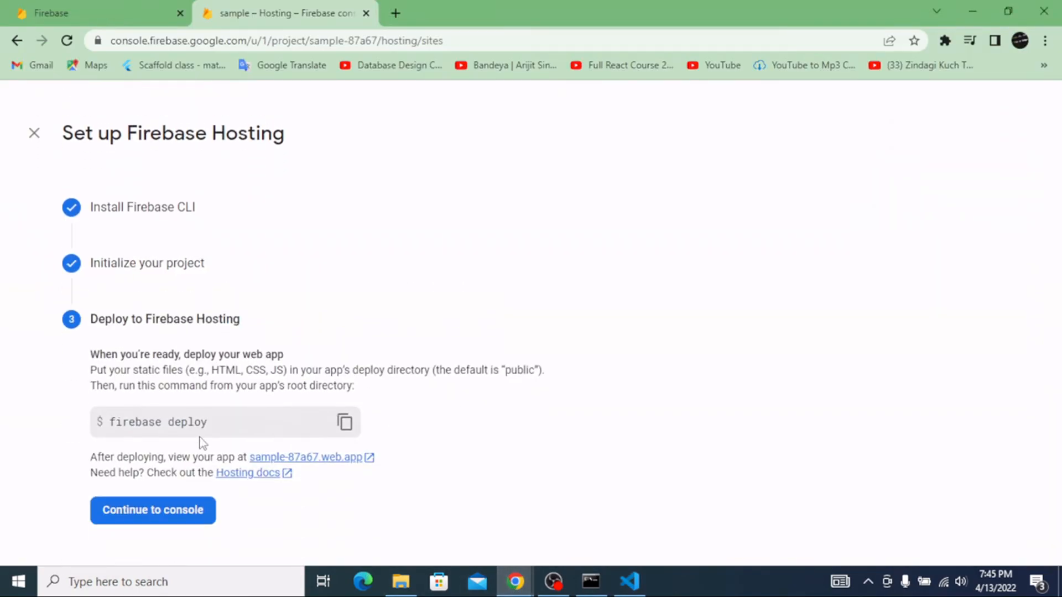
drag(213, 424, 66, 426)
click(379, 443)
click(345, 424)
- Switch to Visual Studio Code, paste "firebase deploy" into the Git Bash terminal, then erase it and clear the terminal
click(629, 581)
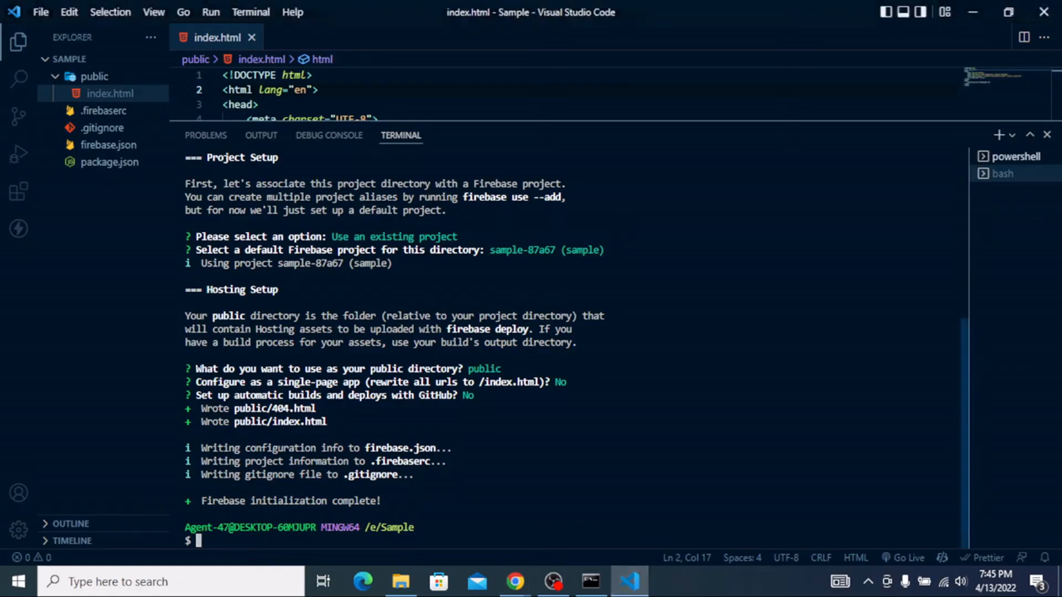
key(ctrl+v)
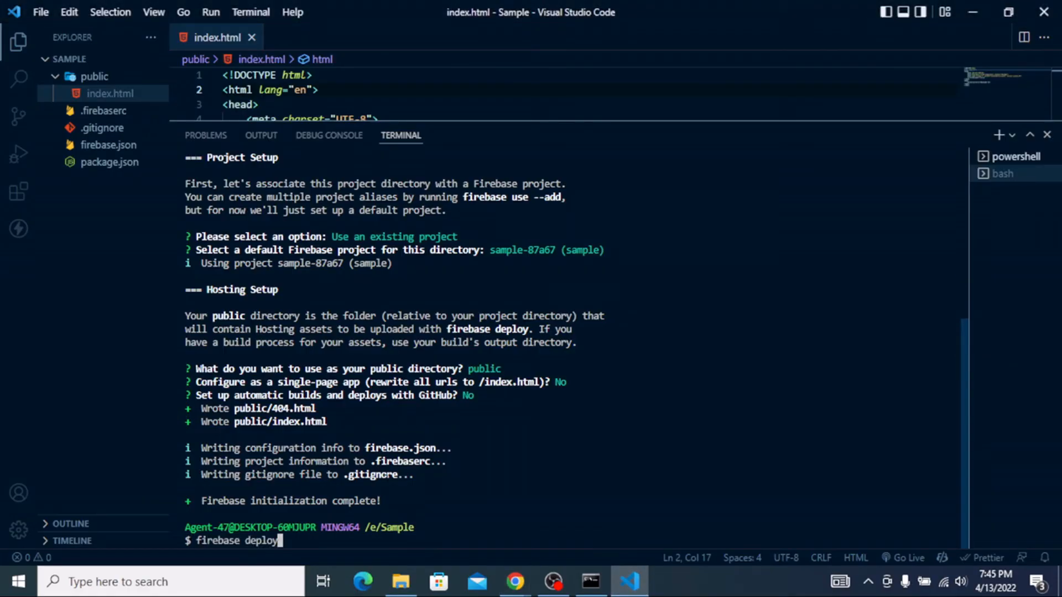
key(BackSpace)
key(BackSpace)
key(BackSpace)
key(BackSpace)
key(BackSpace)
key(BackSpace)
key(BackSpace)
key(BackSpace)
key(BackSpace)
key(BackSpace)
key(BackSpace)
key(BackSpace)
key(BackSpace)
key(BackSpace)
key(BackSpace)
key(ctrl+l)
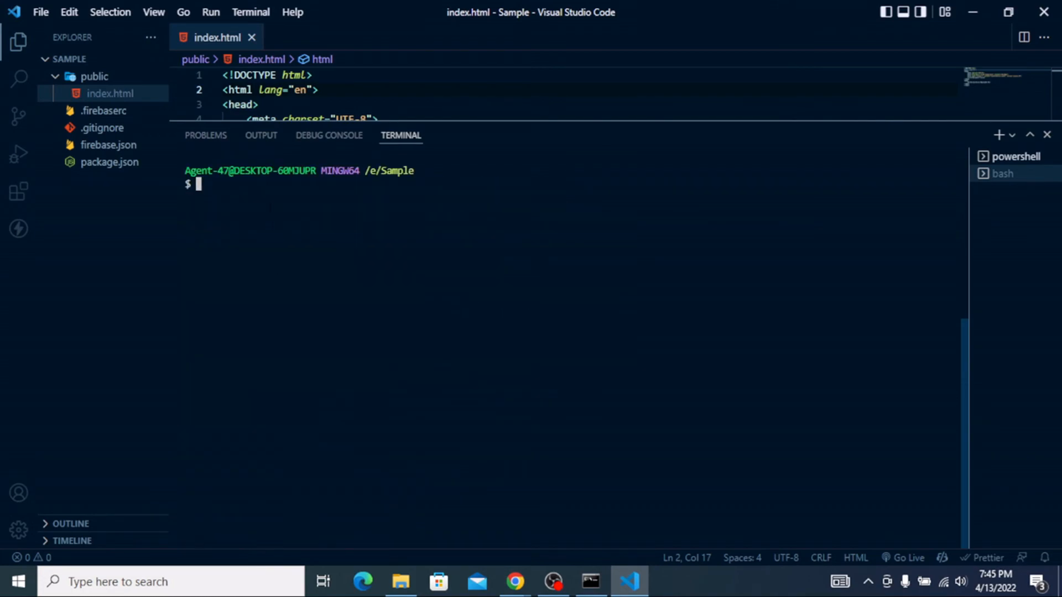